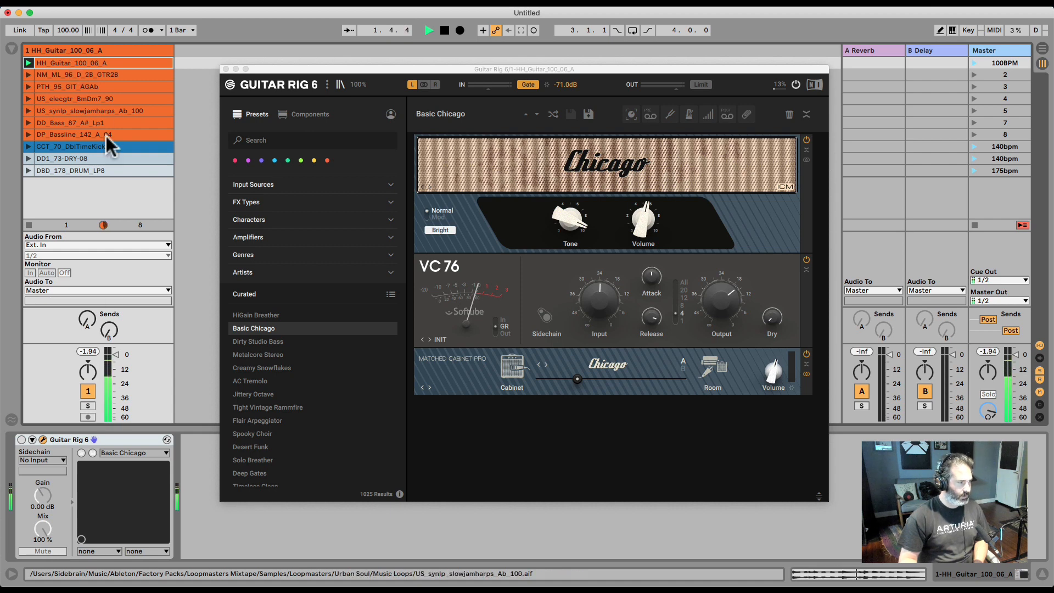
Toggle the Guitar Rig device and load the Dirty Studio Bass preset
{"action": "left_click", "coordinate": [21, 440]}
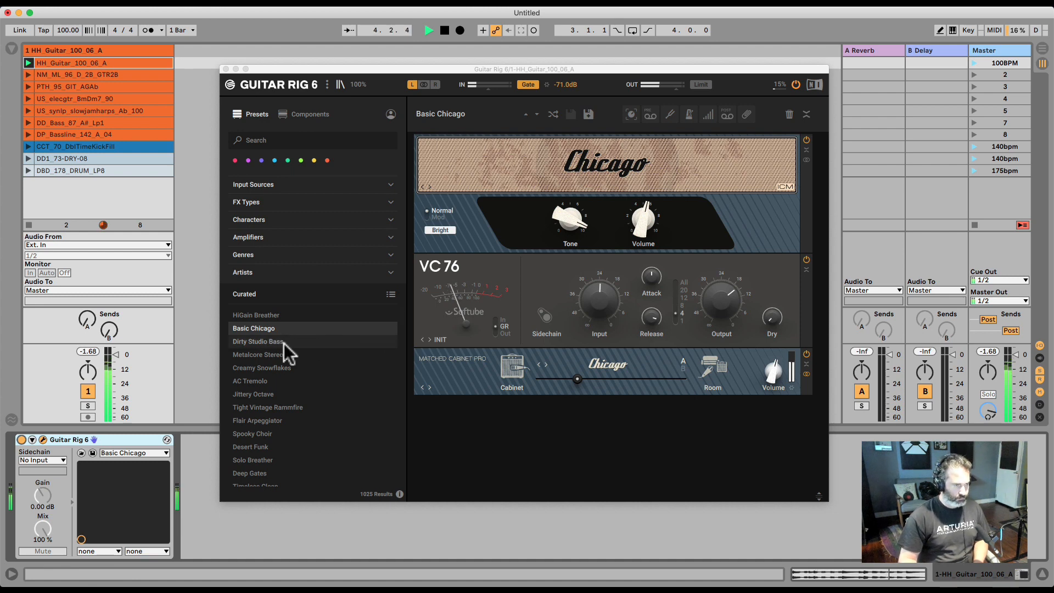
{"action": "left_click", "coordinate": [284, 342]}
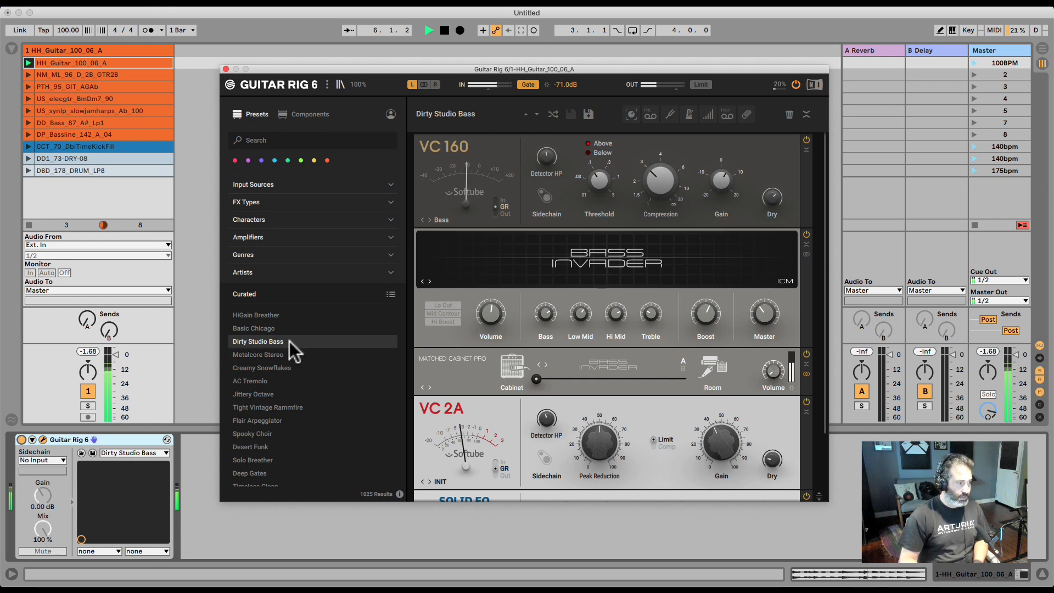
Stop playback and launch the DD_Bass_87_A4_Lp1 clip
{"action": "left_click", "coordinate": [182, 328]}
{"action": "key", "text": "space"}
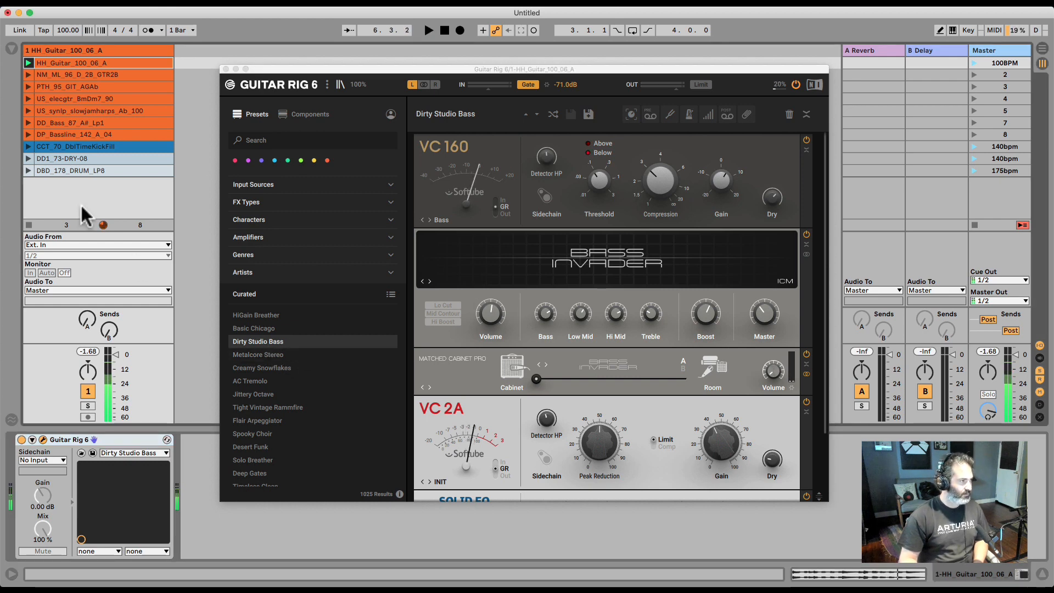
{"action": "left_click", "coordinate": [48, 122]}
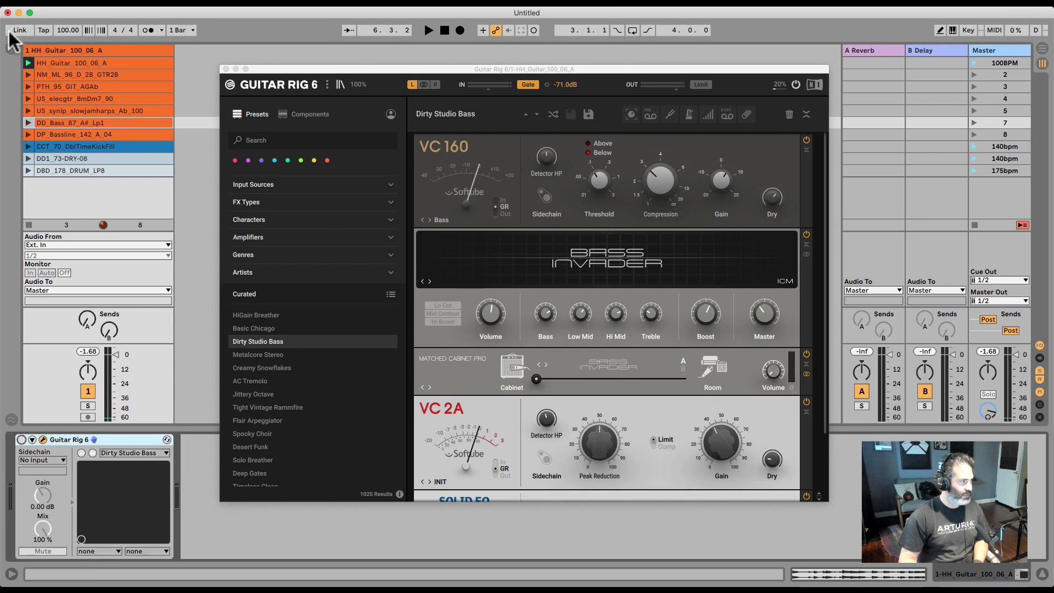
{"action": "left_click", "coordinate": [28, 122]}
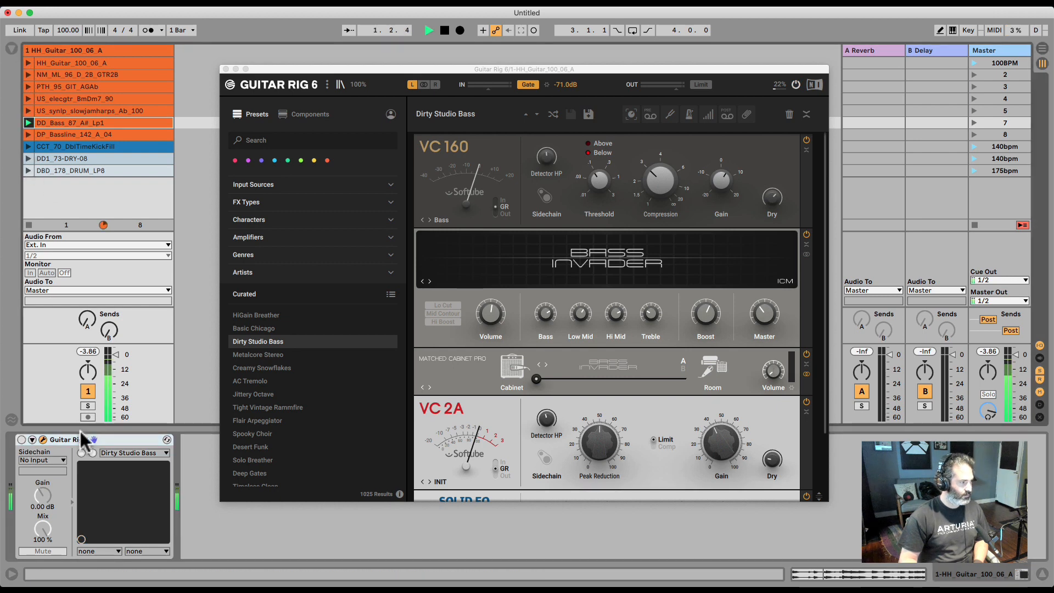
Toggle the Guitar Rig device off and launch the NM_ML_96_D_28_GTR28 clip
{"action": "left_click", "coordinate": [21, 440]}
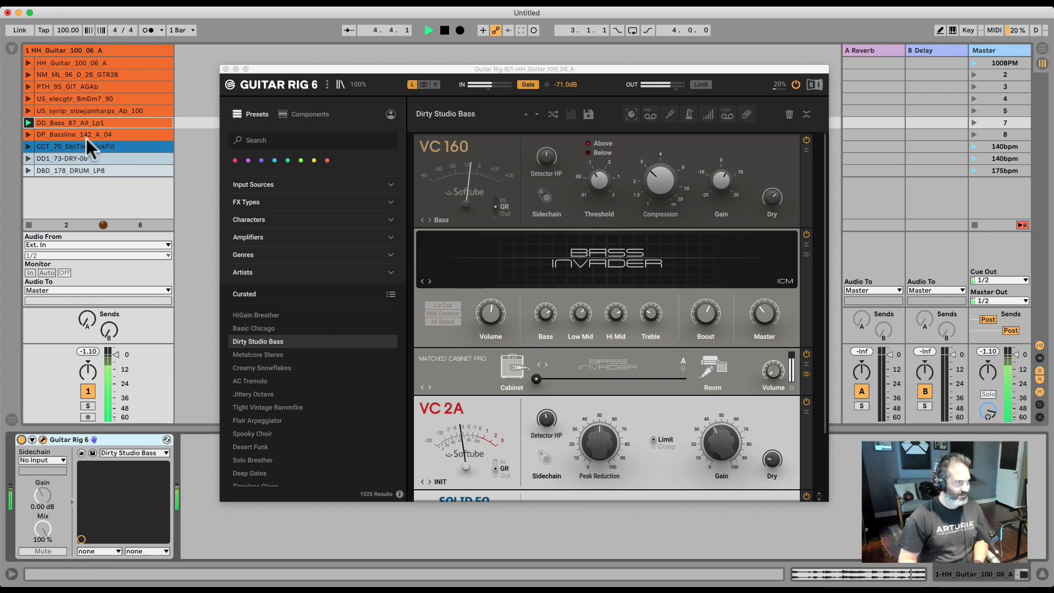
{"action": "key", "text": "space"}
{"action": "left_click", "coordinate": [28, 74]}
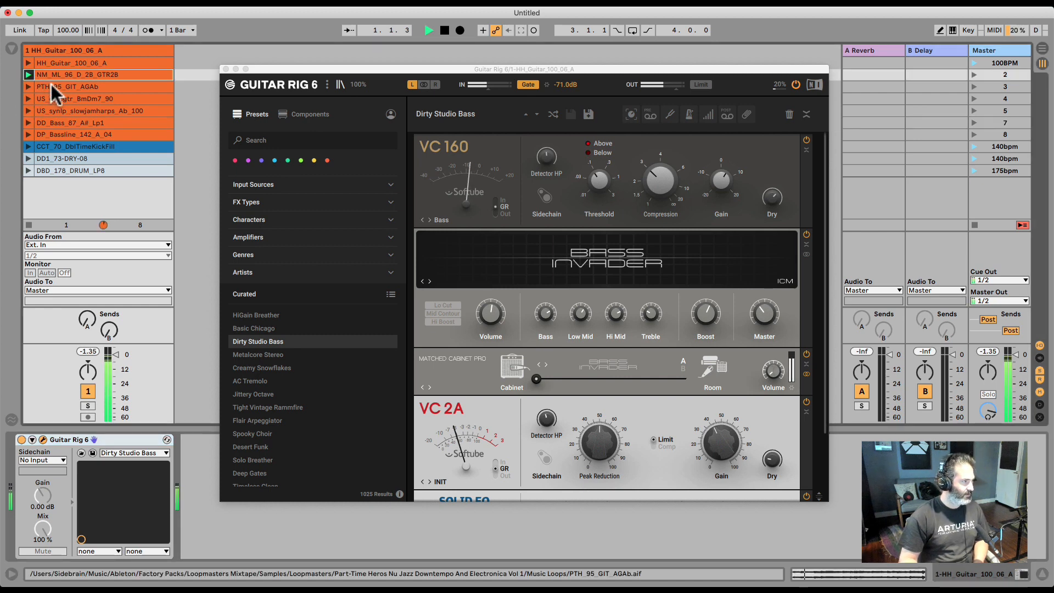
Load the Creamy Snowflakes preset and browse its components
{"action": "left_click", "coordinate": [336, 368]}
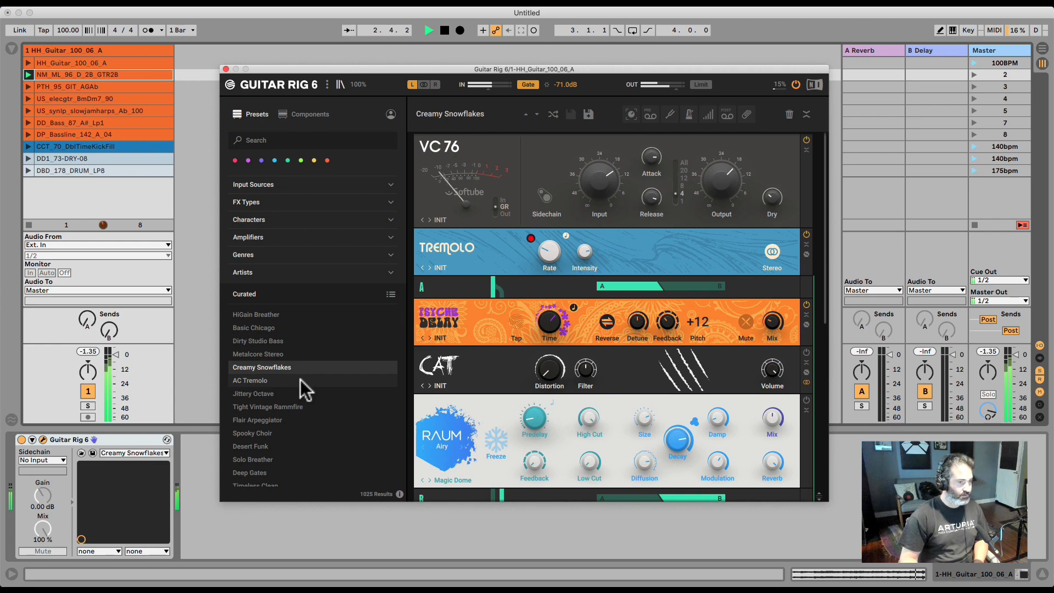
{"action": "scroll", "coordinate": [462, 324], "scroll_direction": "down", "scroll_amount": 5}
{"action": "scroll", "coordinate": [462, 324], "scroll_direction": "up", "scroll_amount": 5}
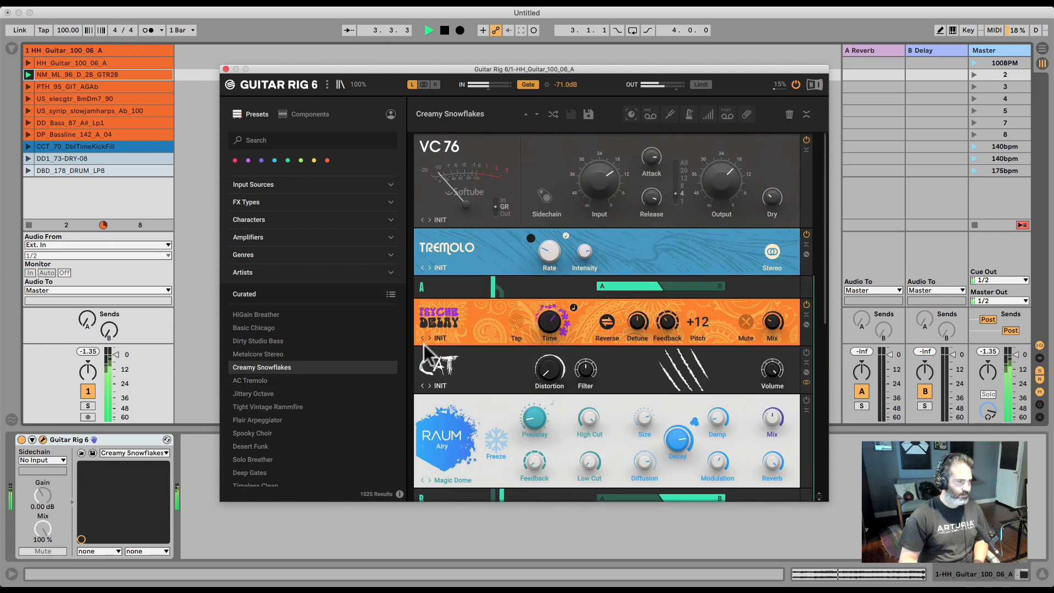
Load the Jittery Octave preset
{"action": "left_click", "coordinate": [278, 394]}
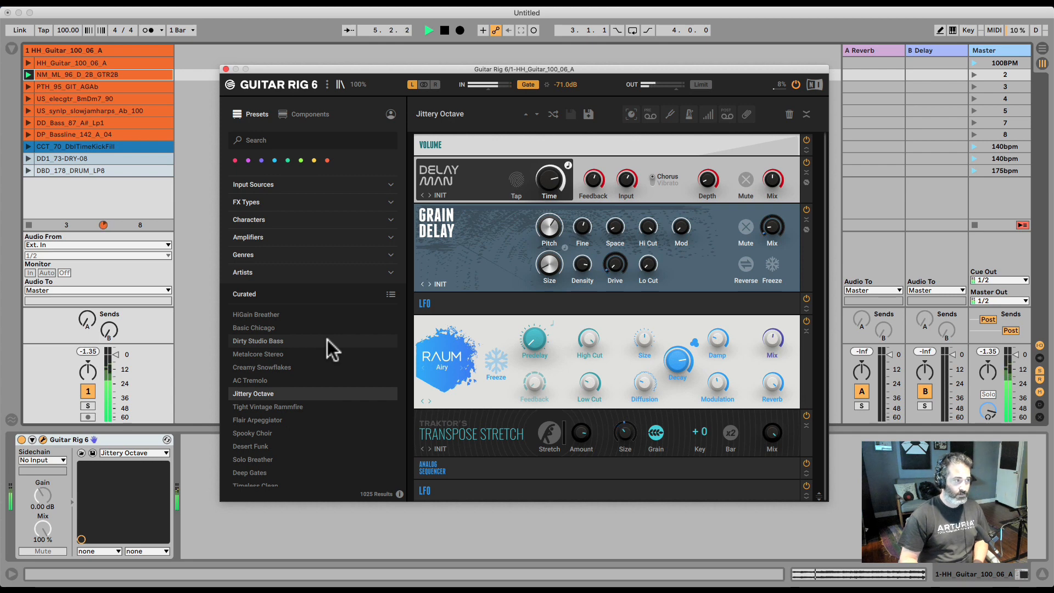
{"action": "left_click", "coordinate": [194, 308]}
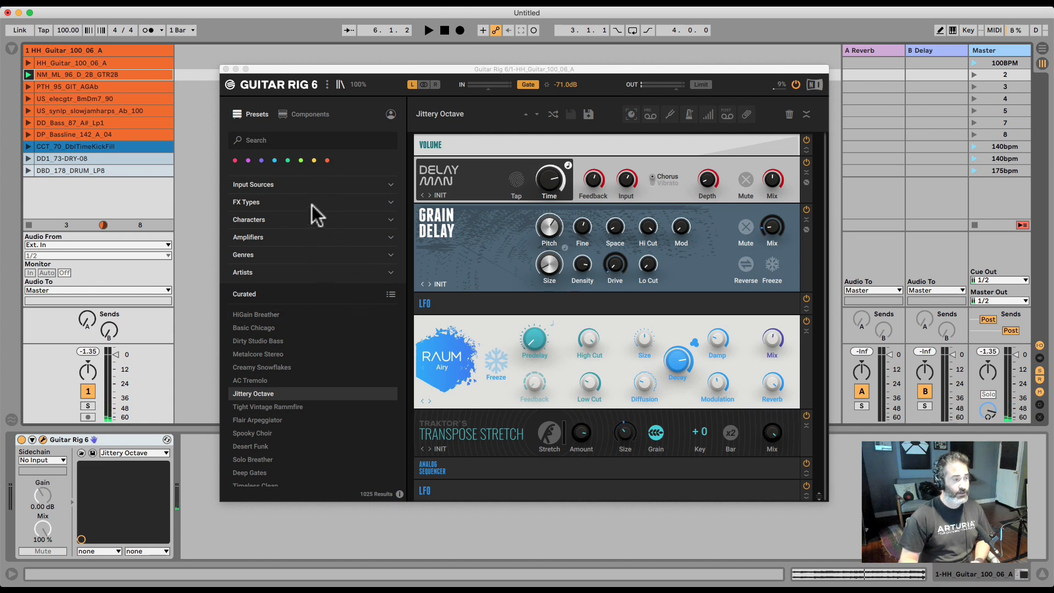
Expand and collapse the Amplifiers filter category in the preset browser
{"action": "left_click", "coordinate": [313, 220]}
{"action": "left_click", "coordinate": [315, 222]}
{"action": "left_click", "coordinate": [314, 238]}
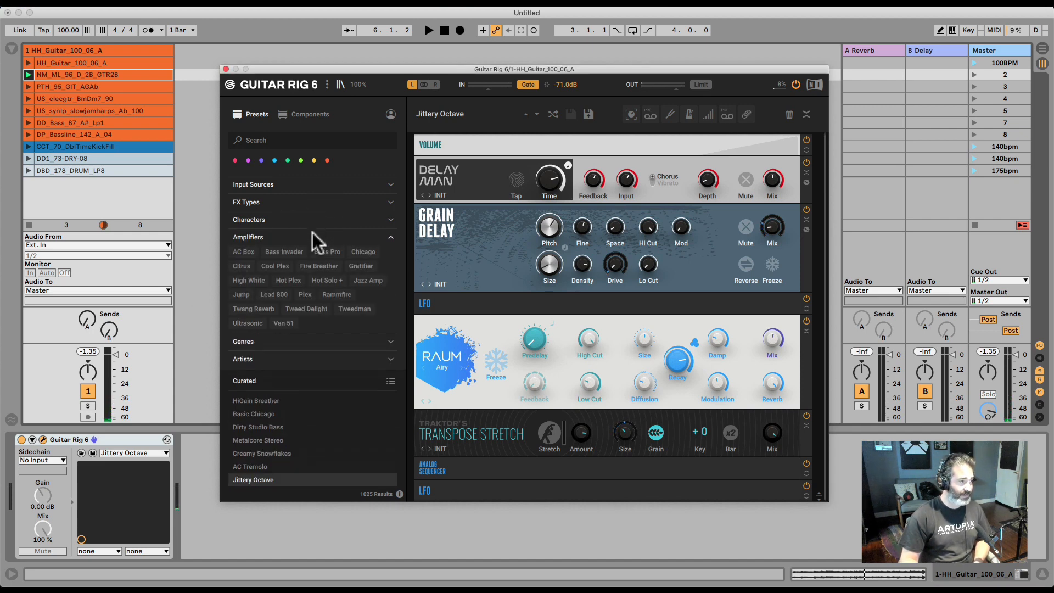
{"action": "left_click", "coordinate": [311, 236]}
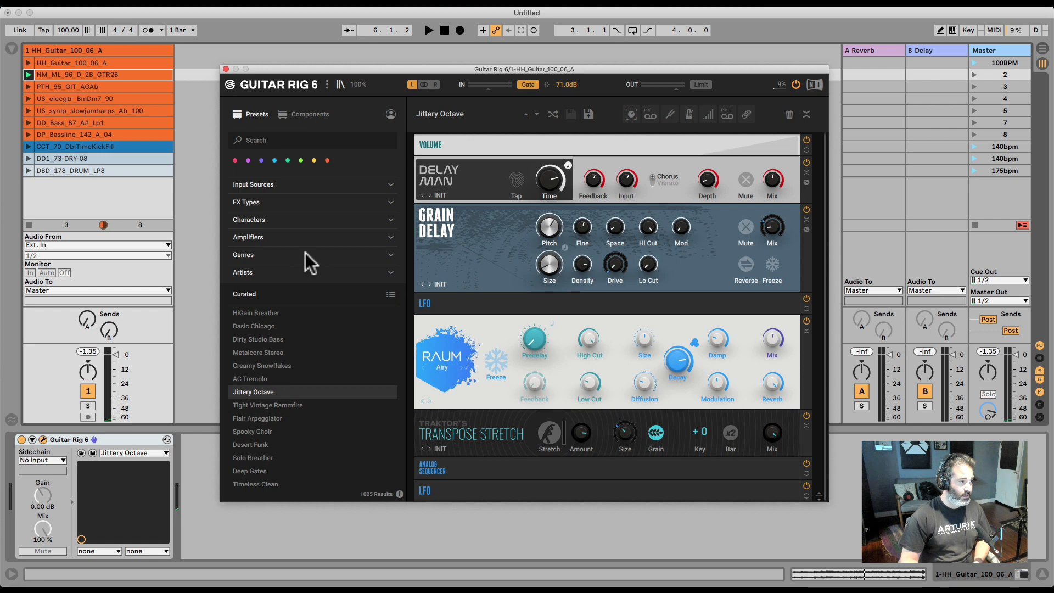
Open the color tag menu for the Metalcore Stereo preset and dismiss it
{"action": "right_click", "coordinate": [256, 351]}
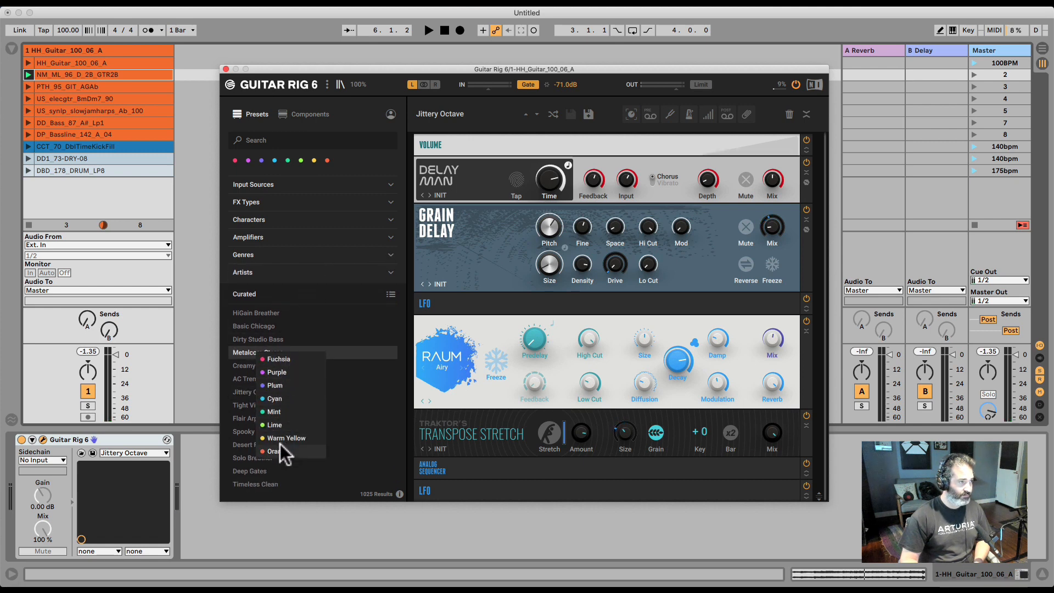
{"action": "left_click", "coordinate": [369, 156]}
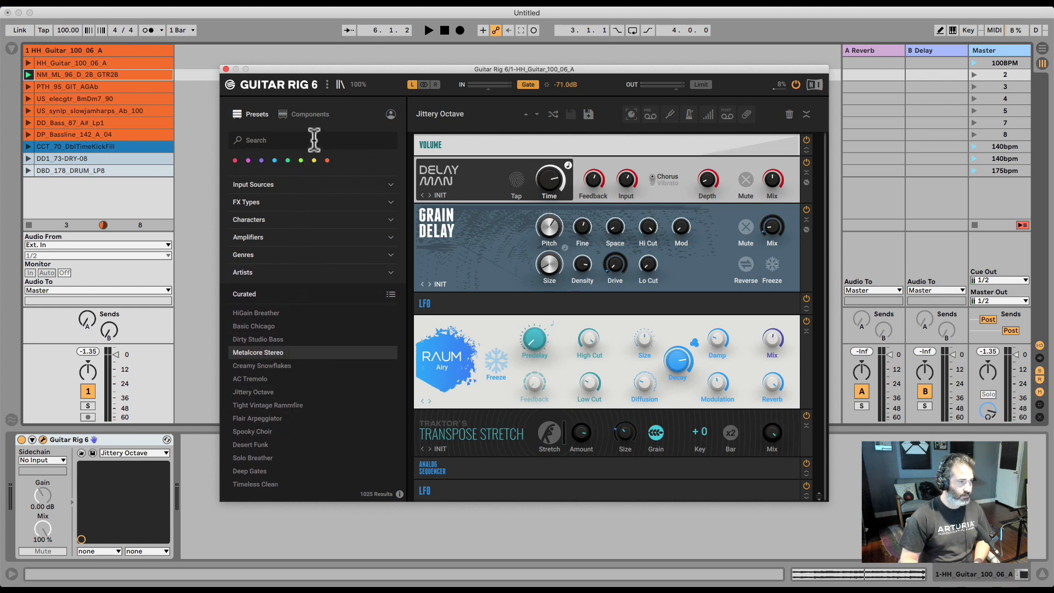
Toggle the user presets filter on and off and scroll the preset list
{"action": "left_click", "coordinate": [390, 113]}
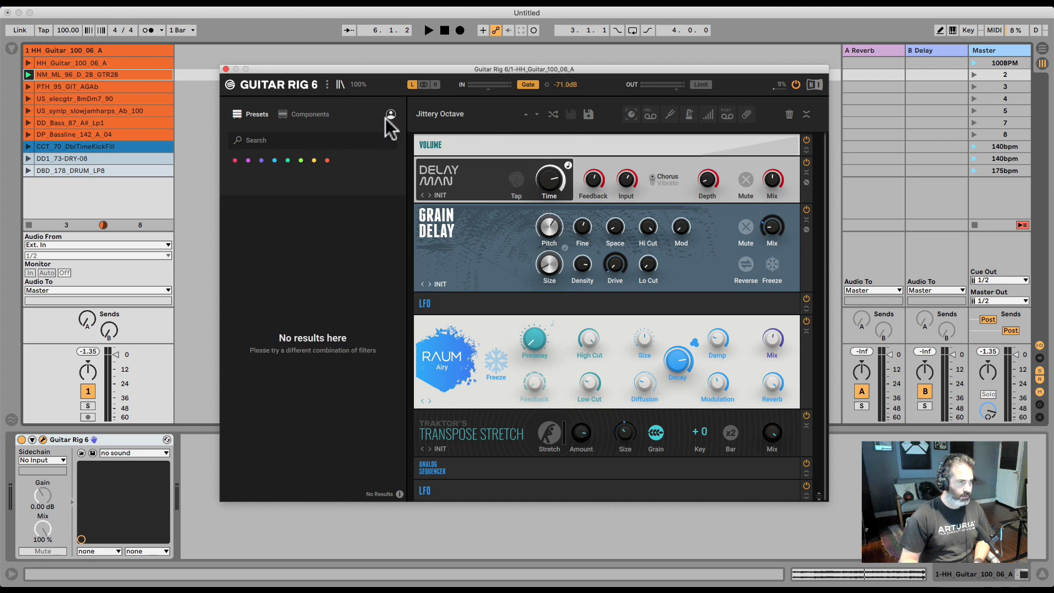
{"action": "left_click", "coordinate": [391, 114]}
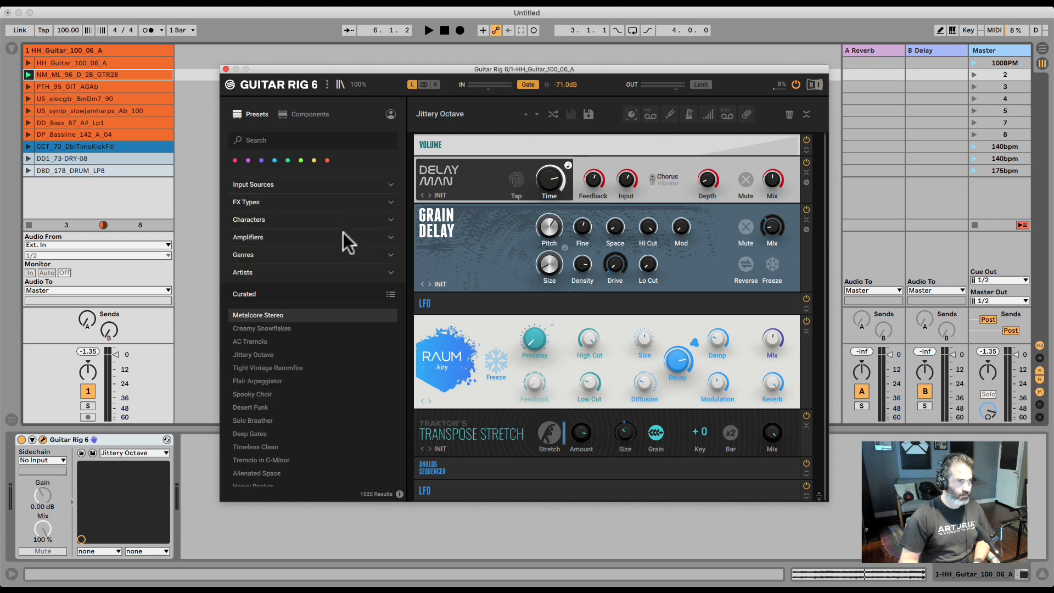
{"action": "scroll", "coordinate": [317, 376], "scroll_direction": "up", "scroll_amount": 3}
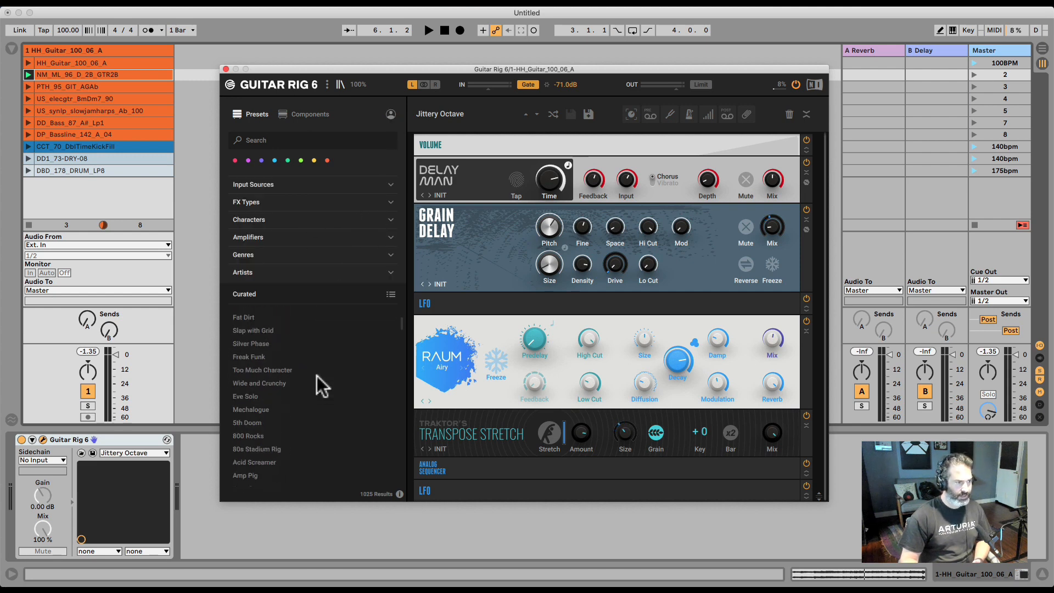
Sort the preset list by Curated and view the Metalcore Stereo preset's info
{"action": "left_click", "coordinate": [391, 292]}
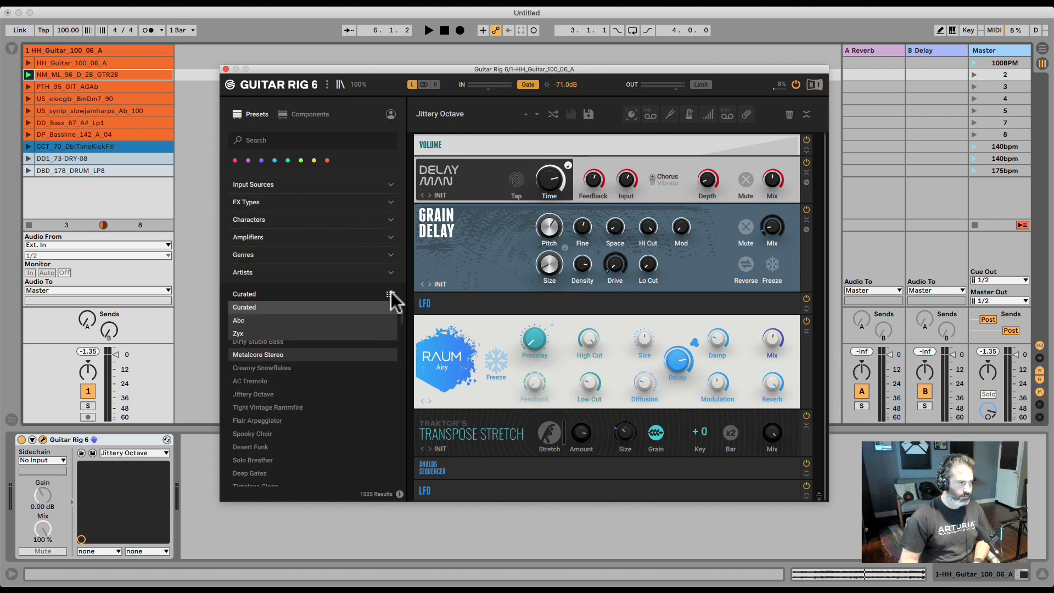
{"action": "left_click", "coordinate": [327, 289]}
{"action": "left_click", "coordinate": [399, 493]}
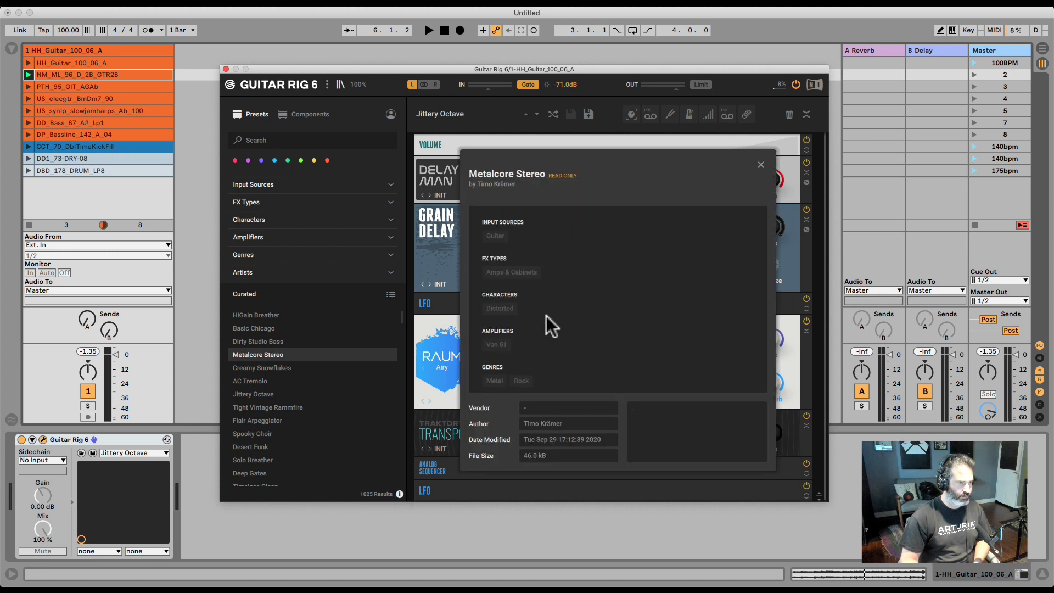
{"action": "left_click", "coordinate": [764, 163]}
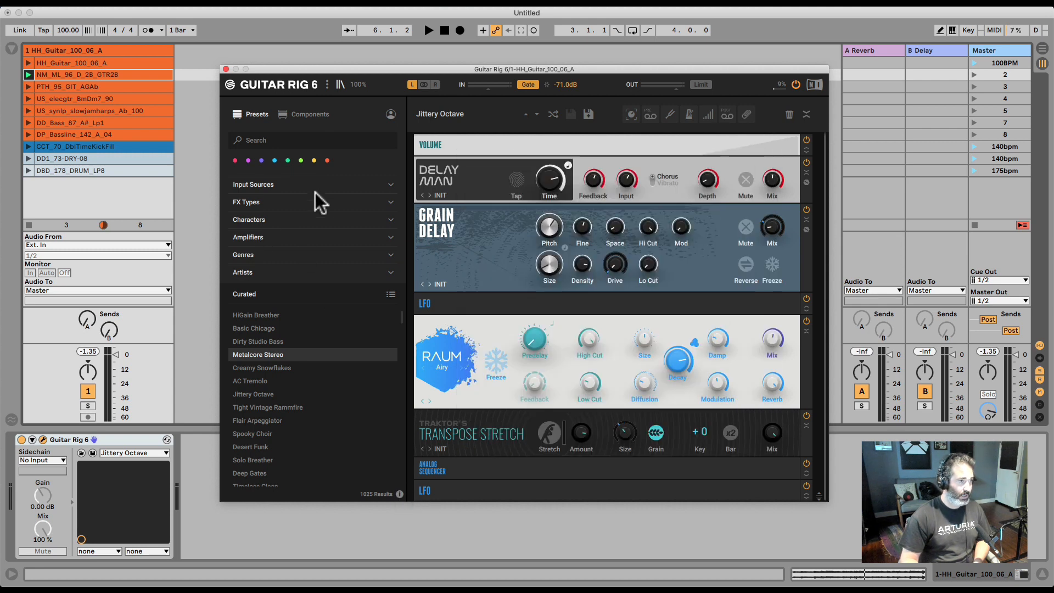
Clear all components from the rack and restart playback
{"action": "left_click", "coordinate": [789, 116]}
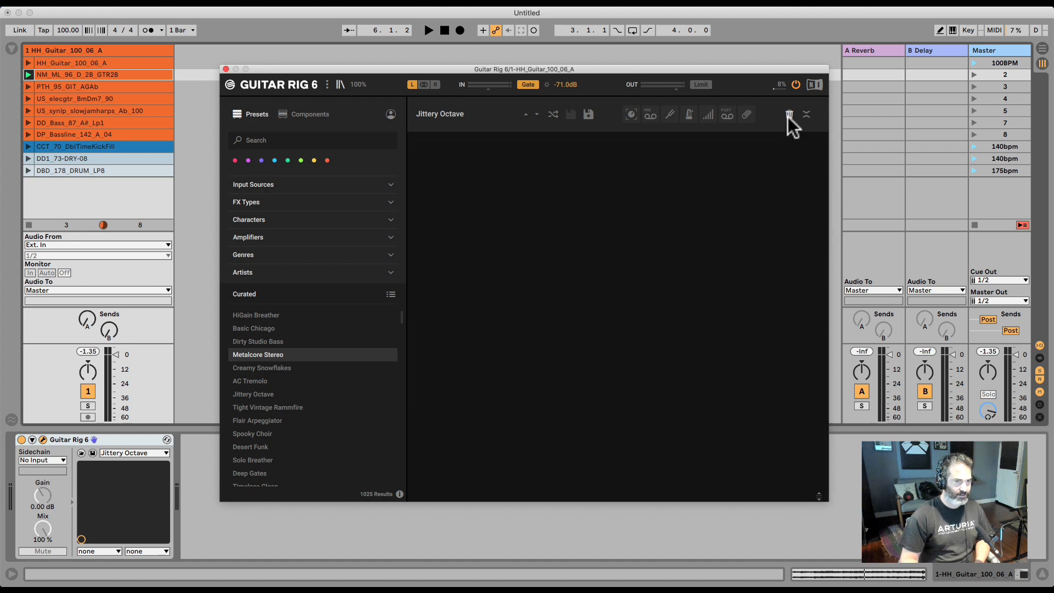
{"action": "left_click", "coordinate": [67, 76]}
{"action": "key", "text": "space"}
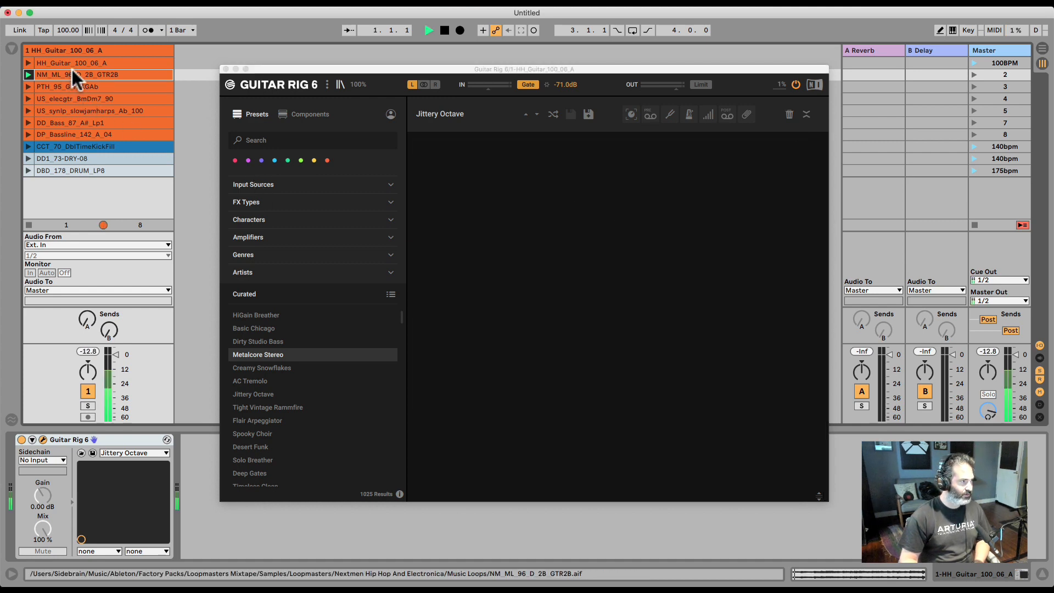
Launch the US_elecgtr_8mDm7_90 clip and open the Components browser
{"action": "left_click", "coordinate": [28, 86]}
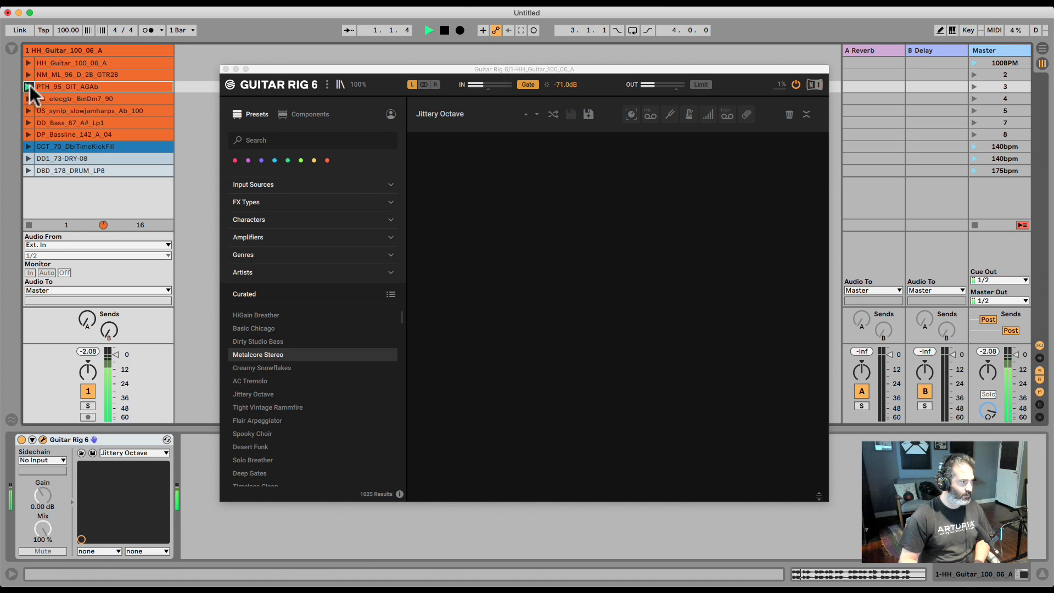
{"action": "left_click", "coordinate": [28, 98]}
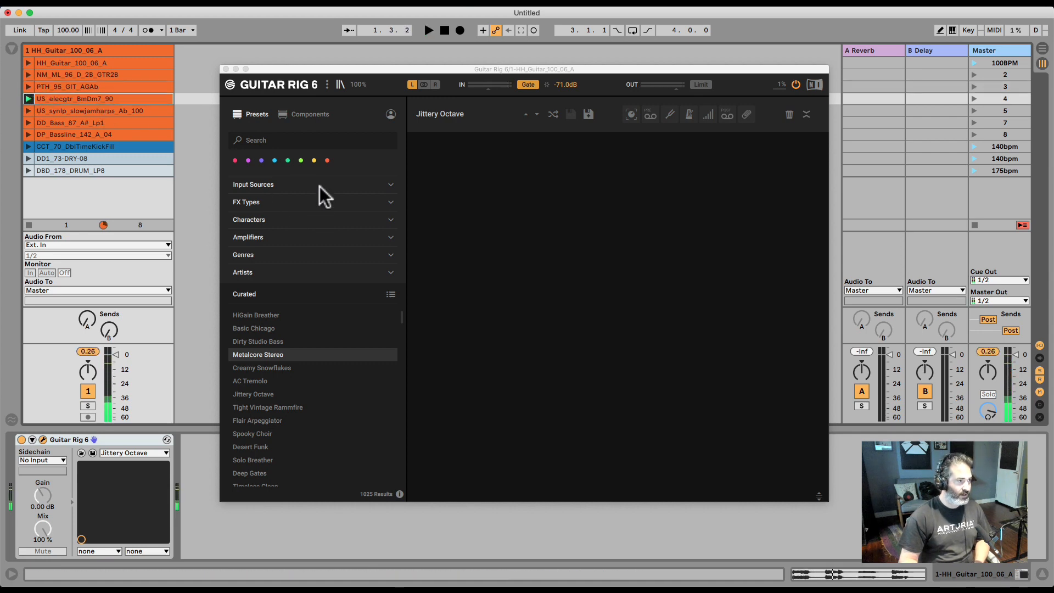
{"action": "left_click", "coordinate": [312, 115]}
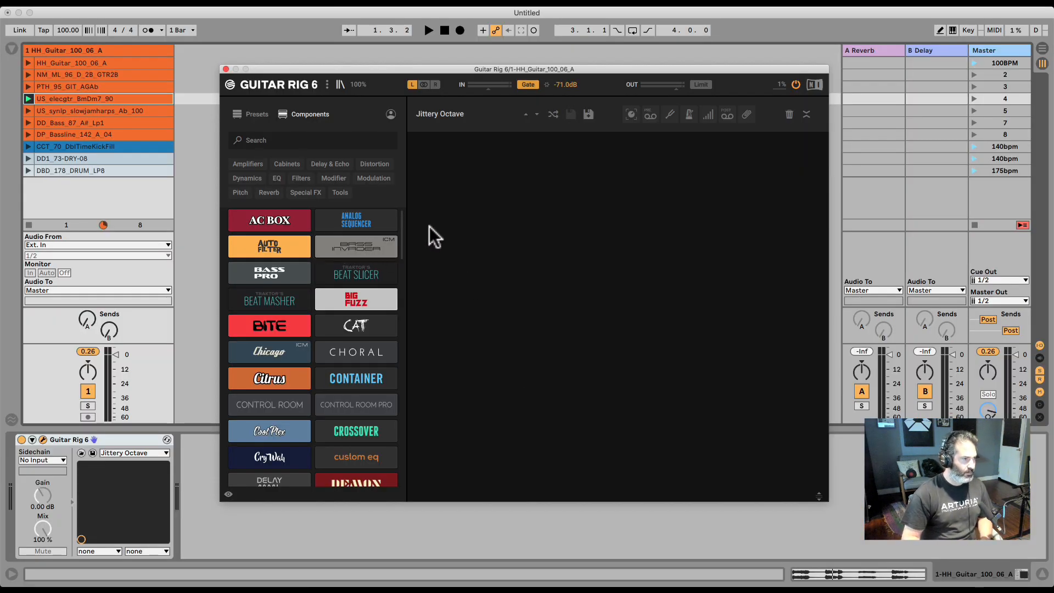
Start playback and add the Bass Invader component to the rack
{"action": "key", "text": "space"}
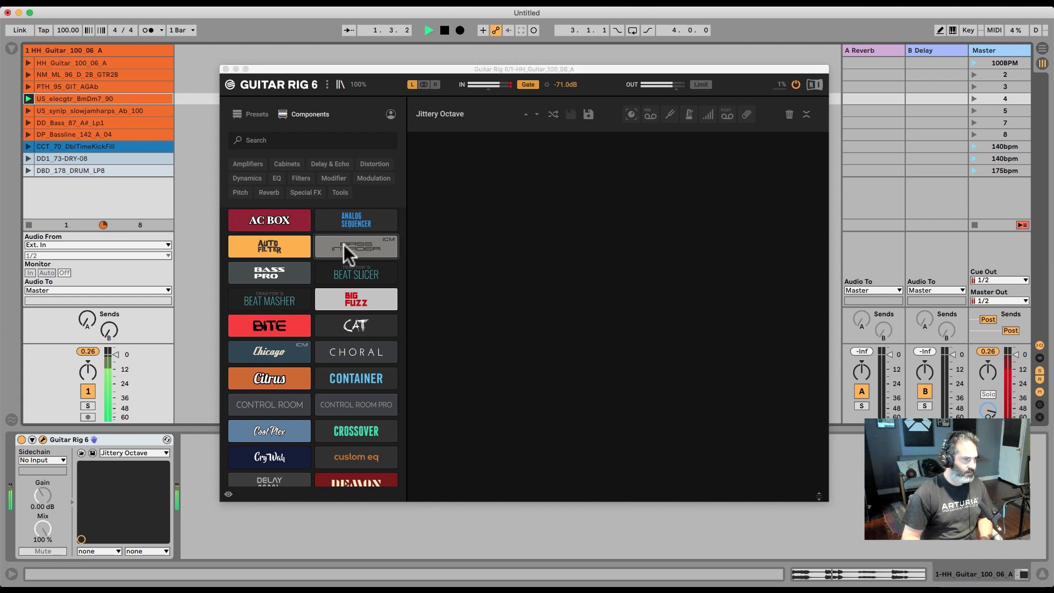
{"action": "left_click_drag", "start_coordinate": [348, 244], "coordinate": [515, 224]}
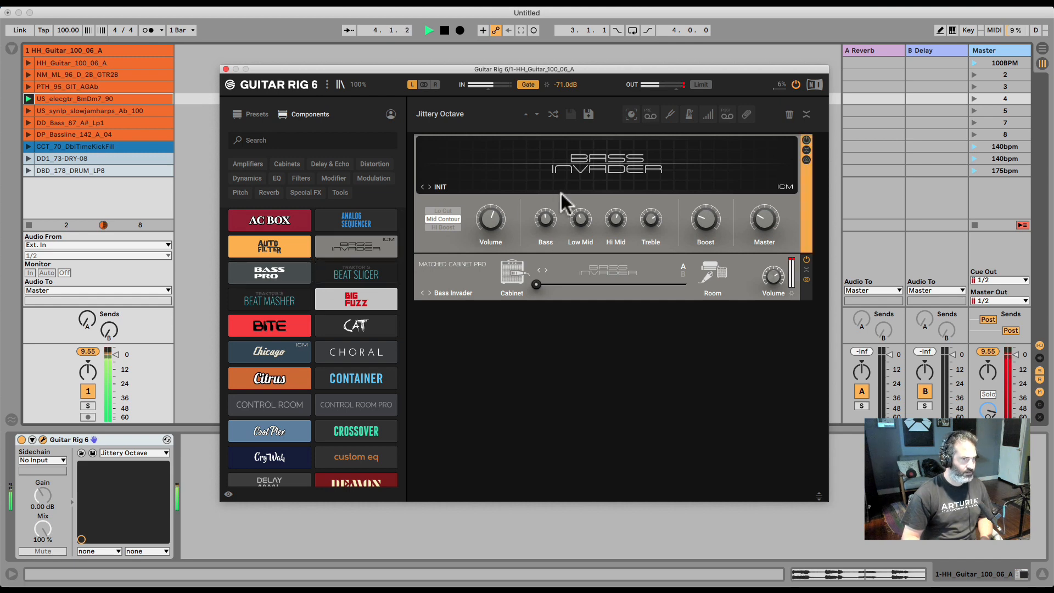
Delete the Bass Invader amp and its matched cabinet from the rack
{"action": "right_click", "coordinate": [723, 156]}
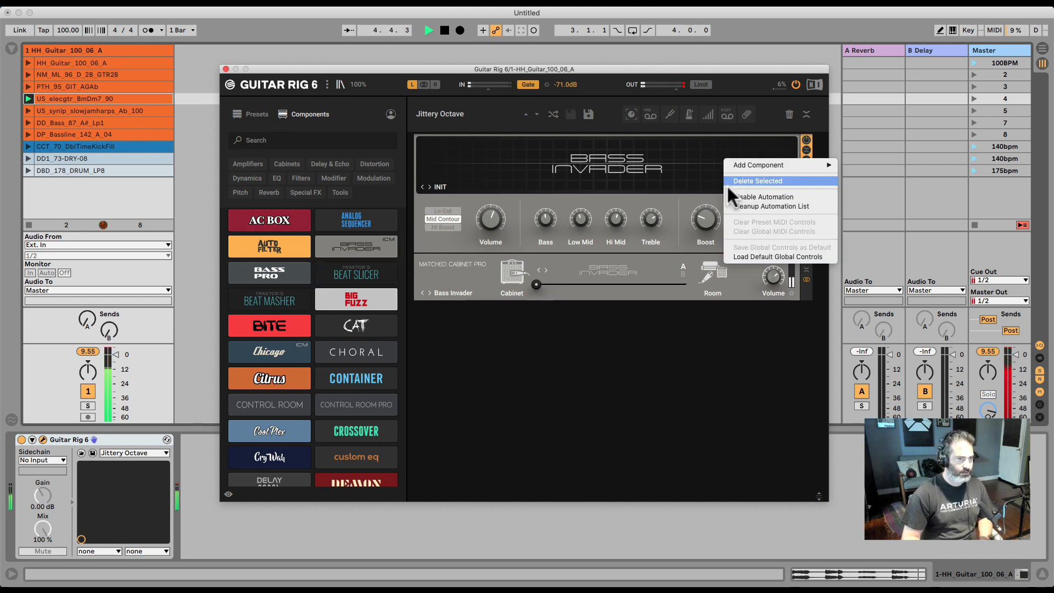
{"action": "left_click", "coordinate": [730, 181]}
{"action": "right_click", "coordinate": [670, 151]}
{"action": "left_click", "coordinate": [698, 175]}
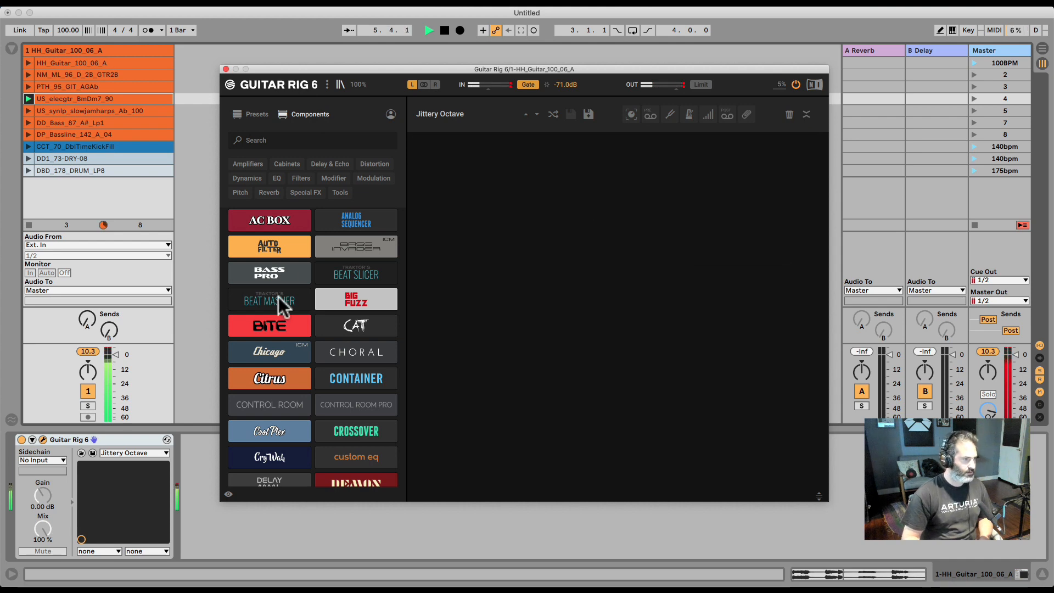
Add the Chicago amp component to the empty rack
{"action": "left_click_drag", "start_coordinate": [278, 348], "coordinate": [555, 236]}
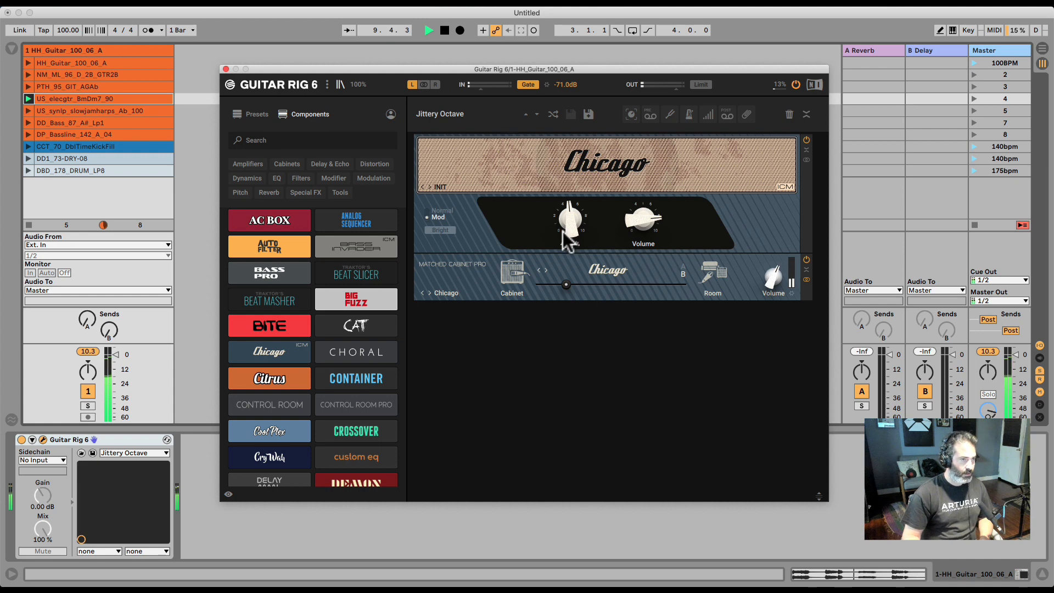
{"action": "key", "text": "space"}
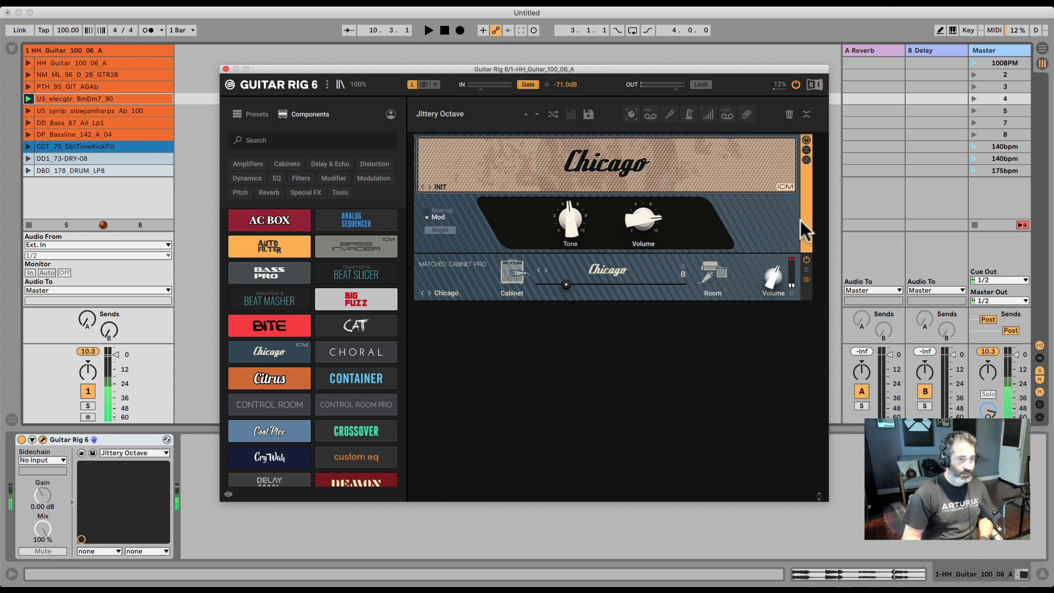
Open the Chicago amp's preset list and close it
{"action": "mouse_move", "coordinate": [643, 228]}
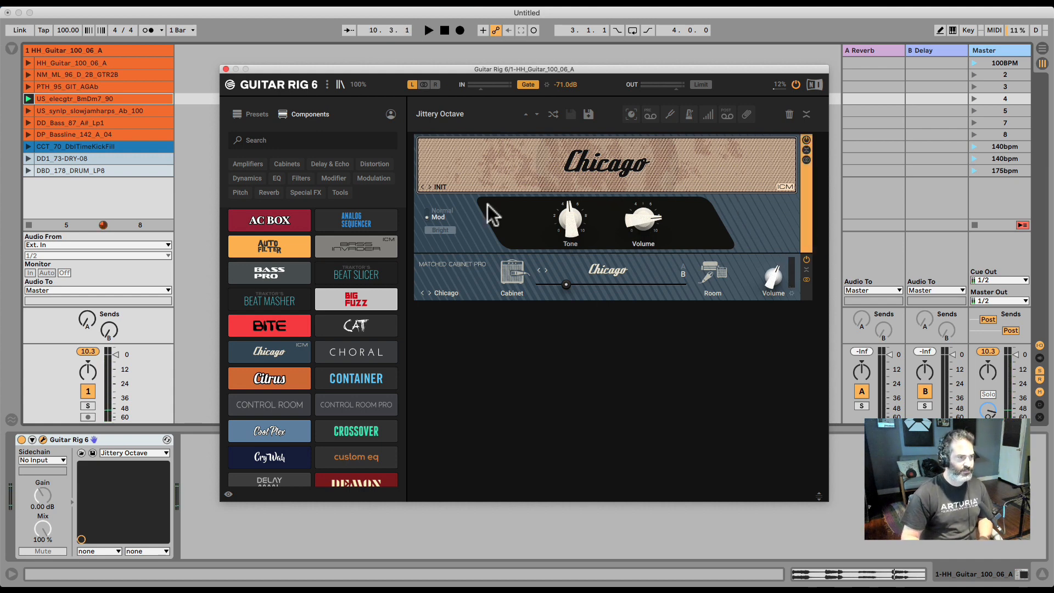
{"action": "left_click", "coordinate": [439, 185]}
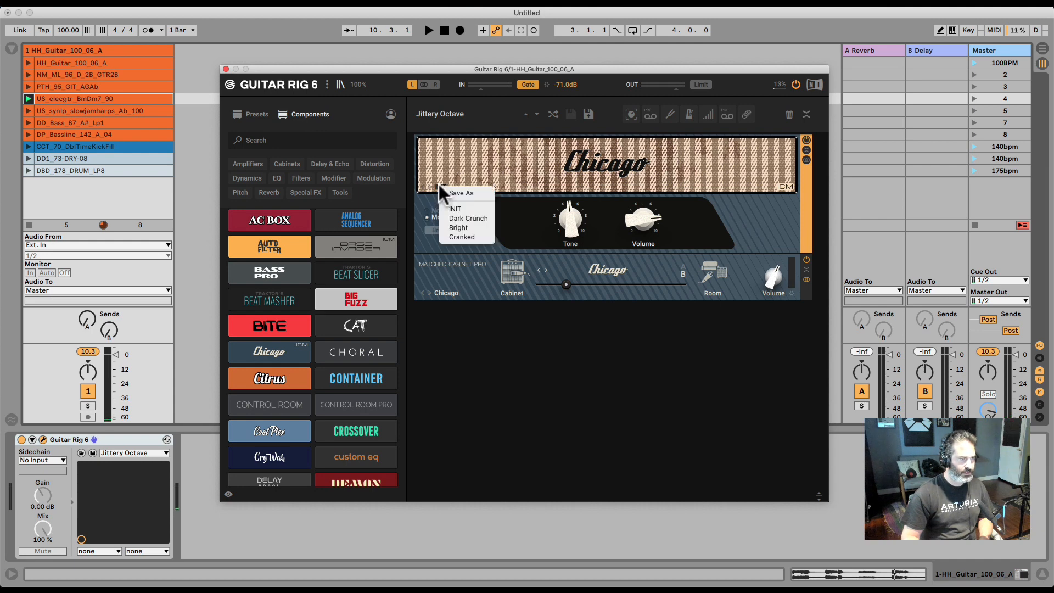
{"action": "left_click", "coordinate": [542, 224]}
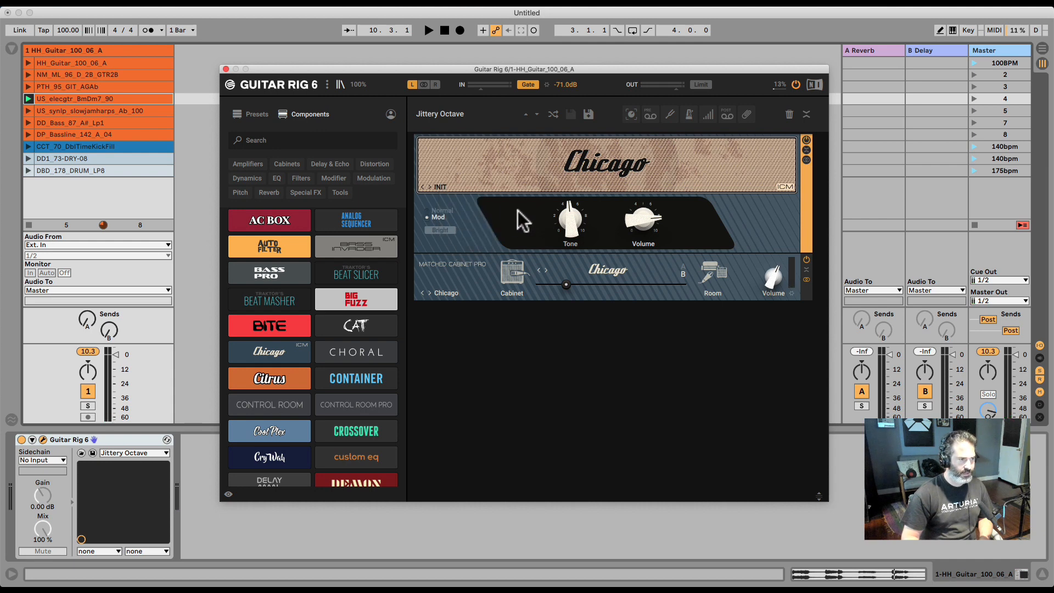
Step through the matched cabinet's models to Tweed Delight and open and close its preset list
{"action": "left_click", "coordinate": [519, 286]}
{"action": "left_click", "coordinate": [544, 270]}
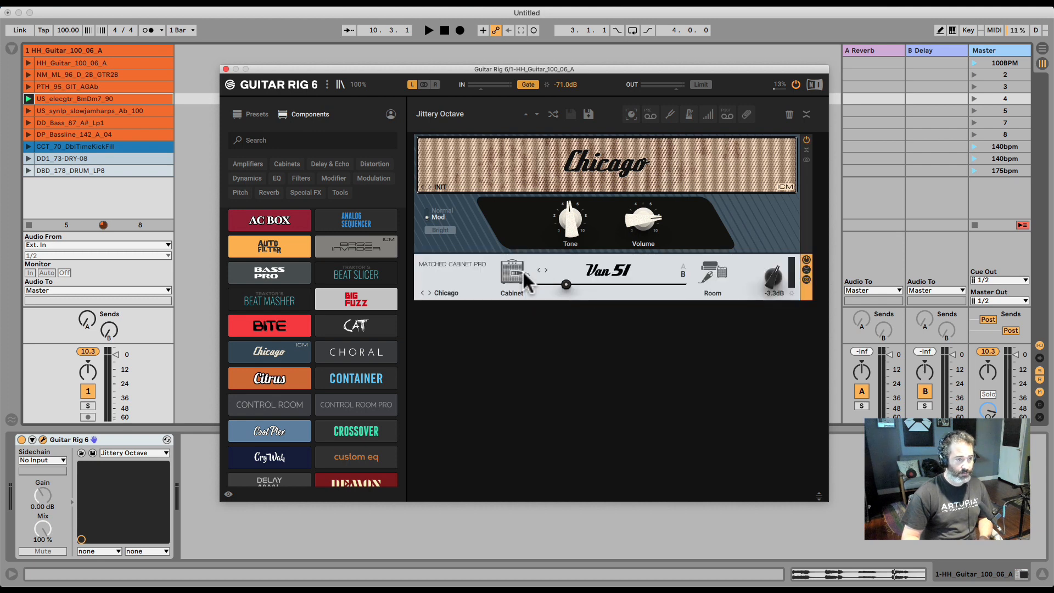
{"action": "left_click", "coordinate": [545, 269]}
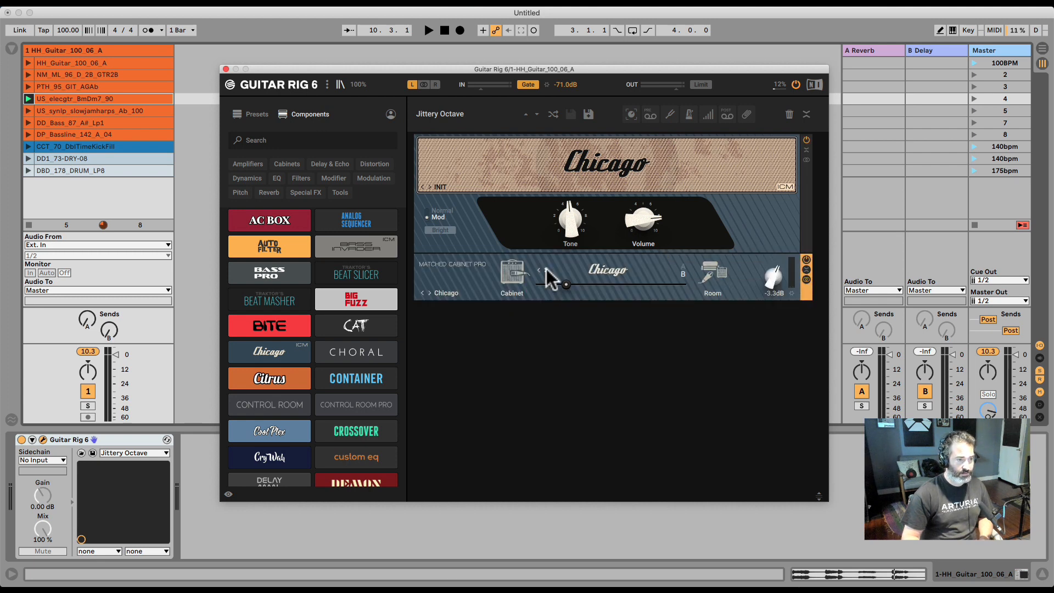
{"action": "left_click", "coordinate": [546, 269]}
{"action": "left_click", "coordinate": [546, 269]}
{"action": "left_click", "coordinate": [546, 269]}
{"action": "left_click", "coordinate": [545, 269]}
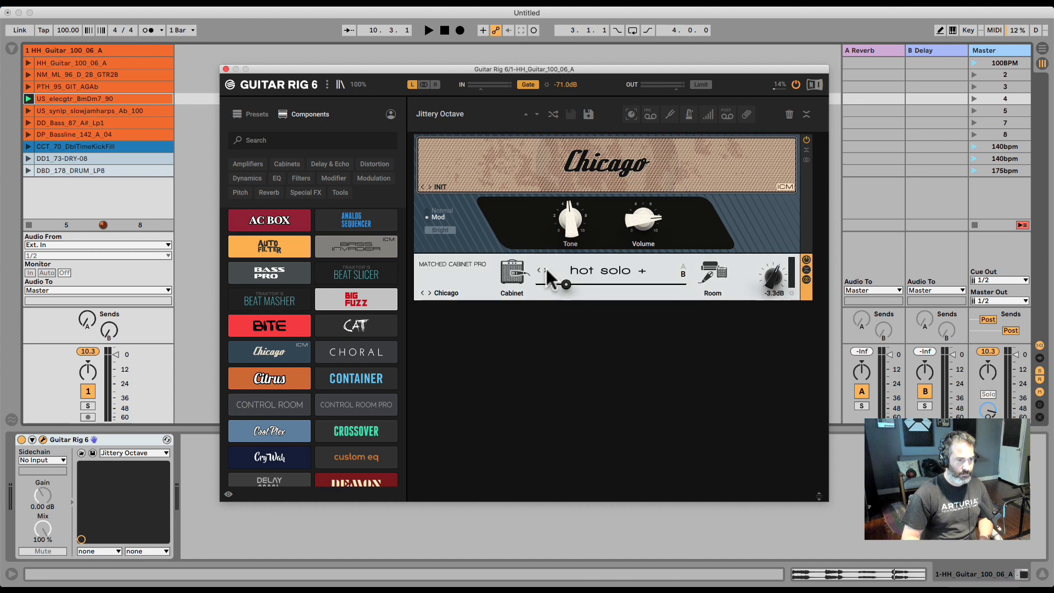
{"action": "left_click", "coordinate": [546, 269]}
{"action": "left_click", "coordinate": [546, 269]}
{"action": "left_click", "coordinate": [546, 269]}
{"action": "left_click", "coordinate": [443, 292]}
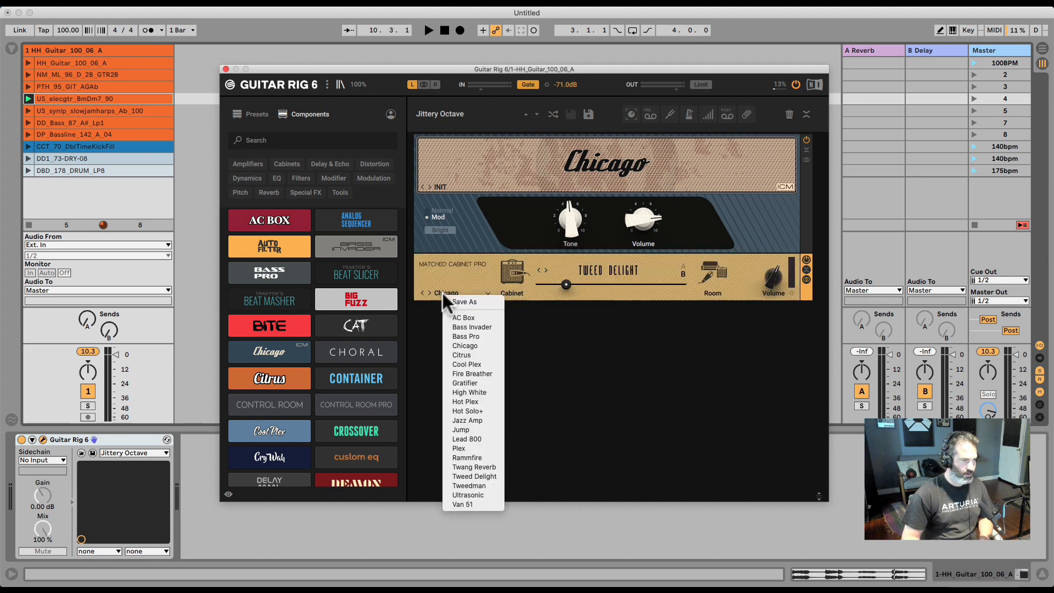
{"action": "left_click", "coordinate": [443, 289]}
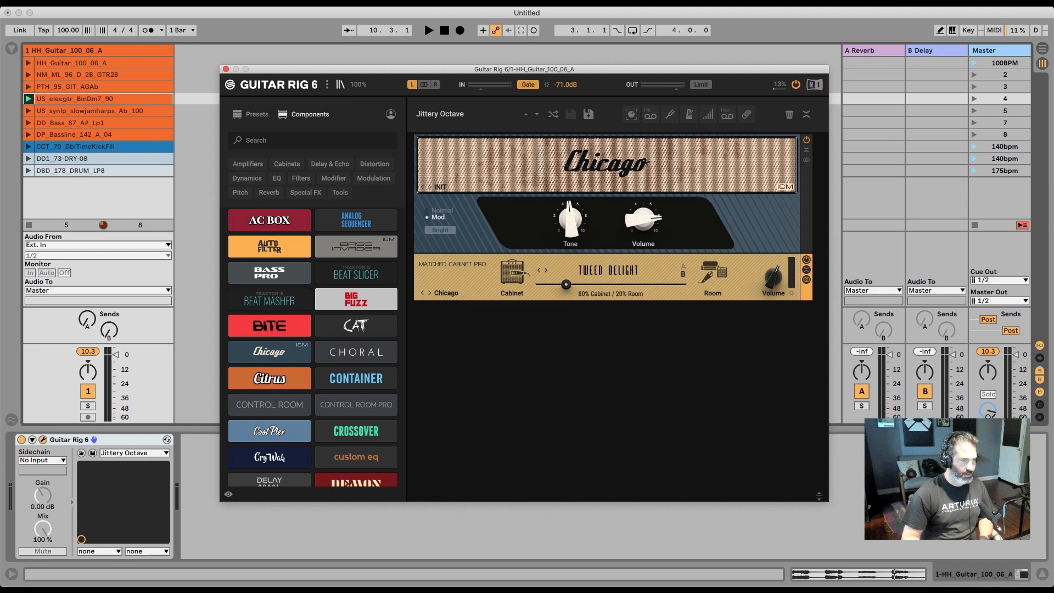
Shift the matched cabinet's Cabinet/Room blend slider toward Room and stop playback
{"action": "mouse_move", "coordinate": [566, 285]}
{"action": "left_mouse_down"}
{"action": "mouse_move", "coordinate": [648, 285]}
{"action": "mouse_move", "coordinate": [538, 285]}
{"action": "mouse_move", "coordinate": [670, 285]}
{"action": "mouse_move", "coordinate": [578, 281]}
{"action": "left_mouse_up"}
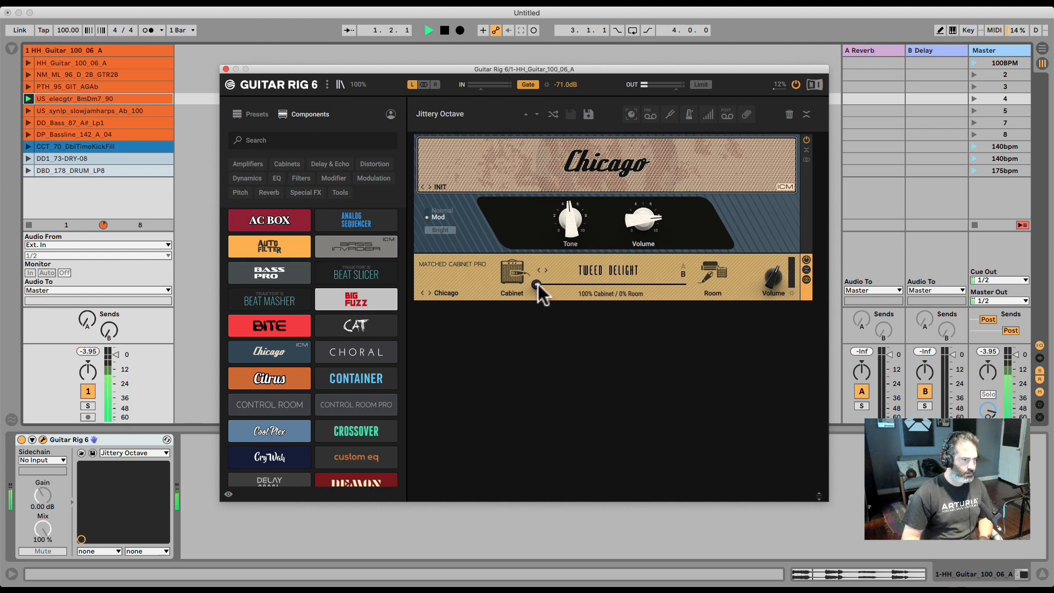
{"action": "left_click_drag", "start_coordinate": [538, 285], "coordinate": [633, 284]}
{"action": "key", "text": "space"}
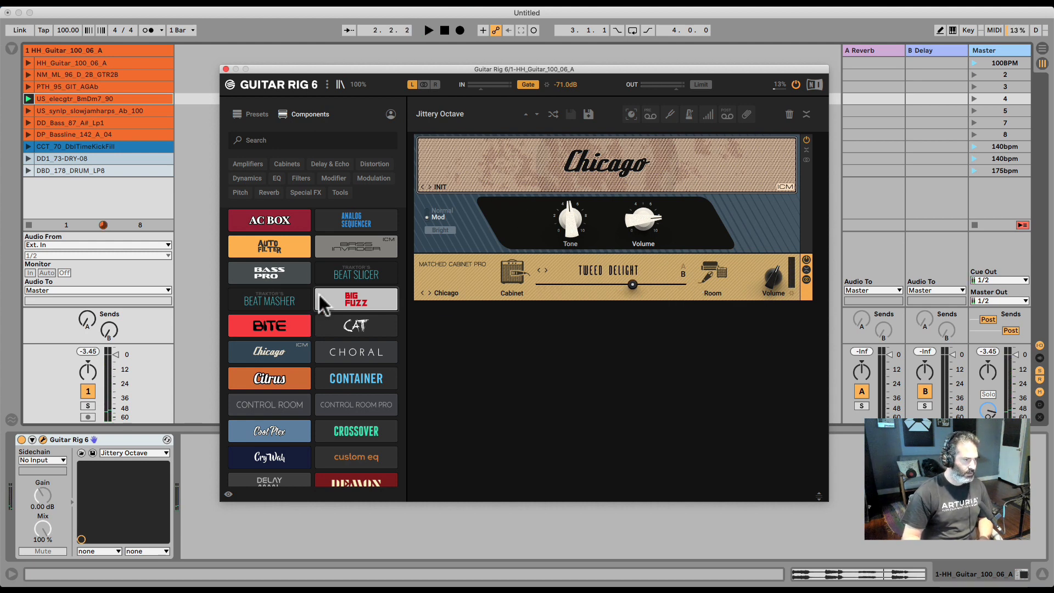
Browse the component list under the Amplifiers and Cabinets filters
{"action": "scroll", "coordinate": [320, 296], "scroll_direction": "down", "scroll_amount": 3}
{"action": "scroll", "coordinate": [324, 304], "scroll_direction": "up", "scroll_amount": 3}
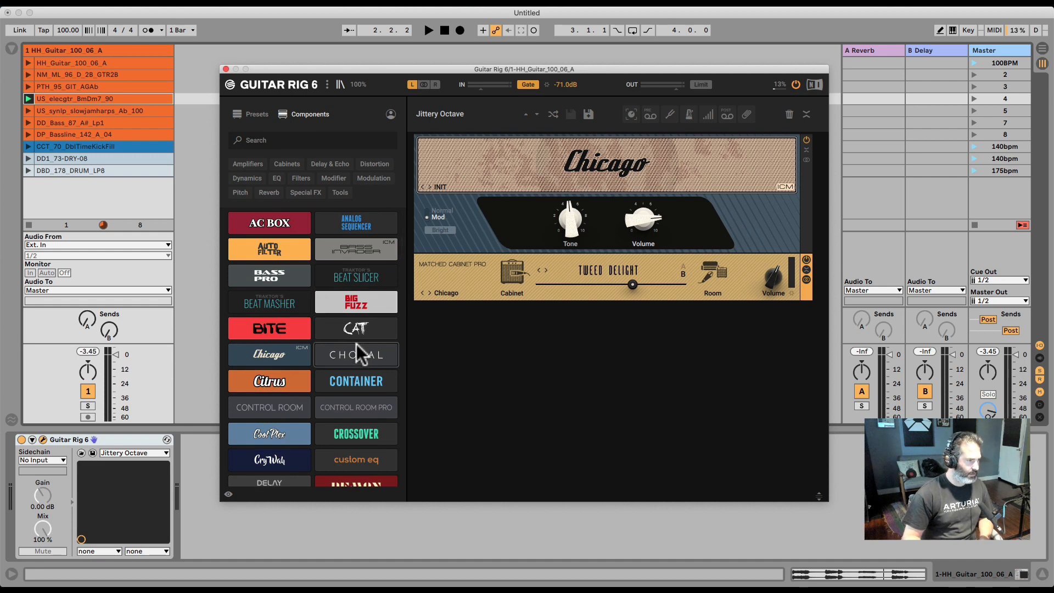
{"action": "left_click", "coordinate": [247, 163]}
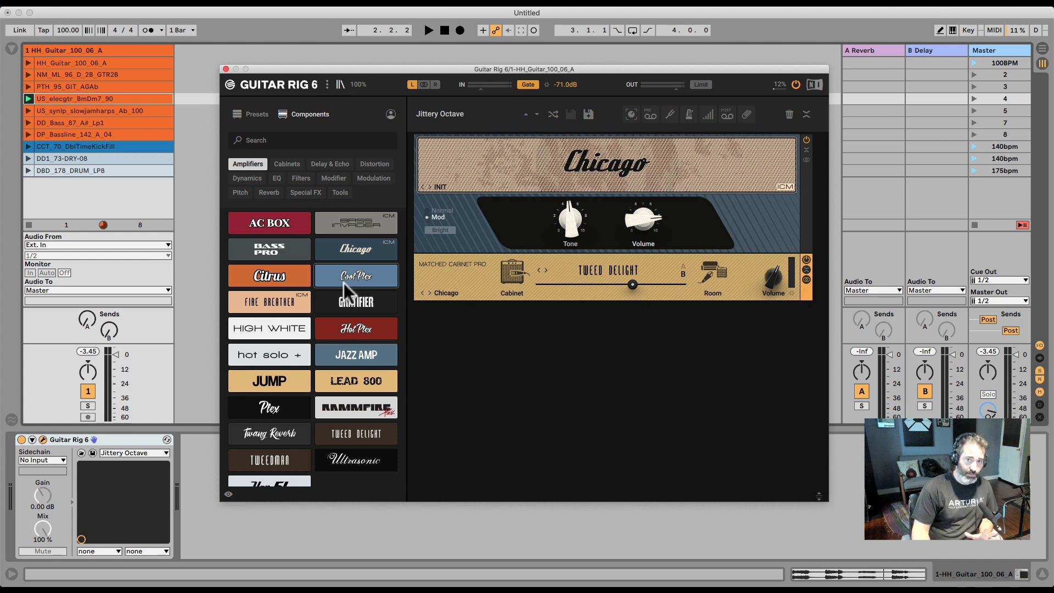
{"action": "left_click", "coordinate": [281, 164]}
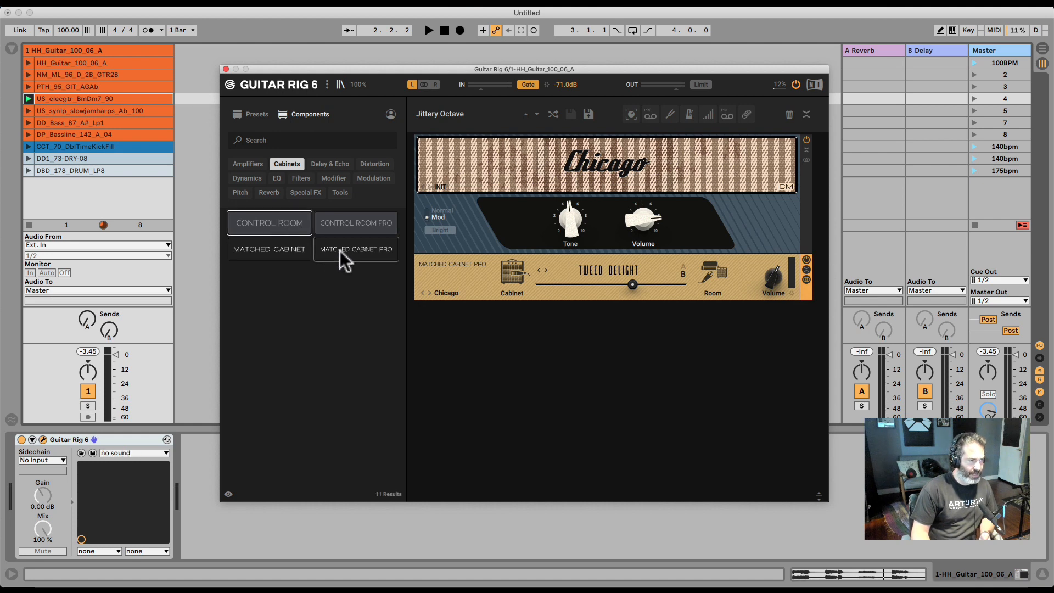
Add a Matched Cabinet Pro and a Control Room component to the rack
{"action": "left_click_drag", "start_coordinate": [341, 251], "coordinate": [570, 240]}
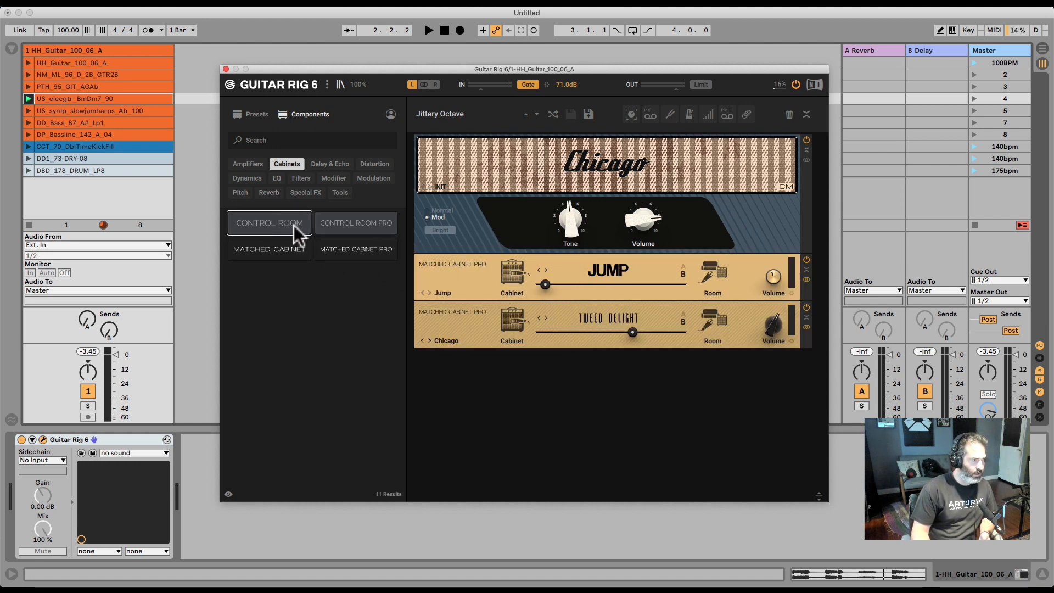
{"action": "left_click_drag", "start_coordinate": [294, 225], "coordinate": [582, 261]}
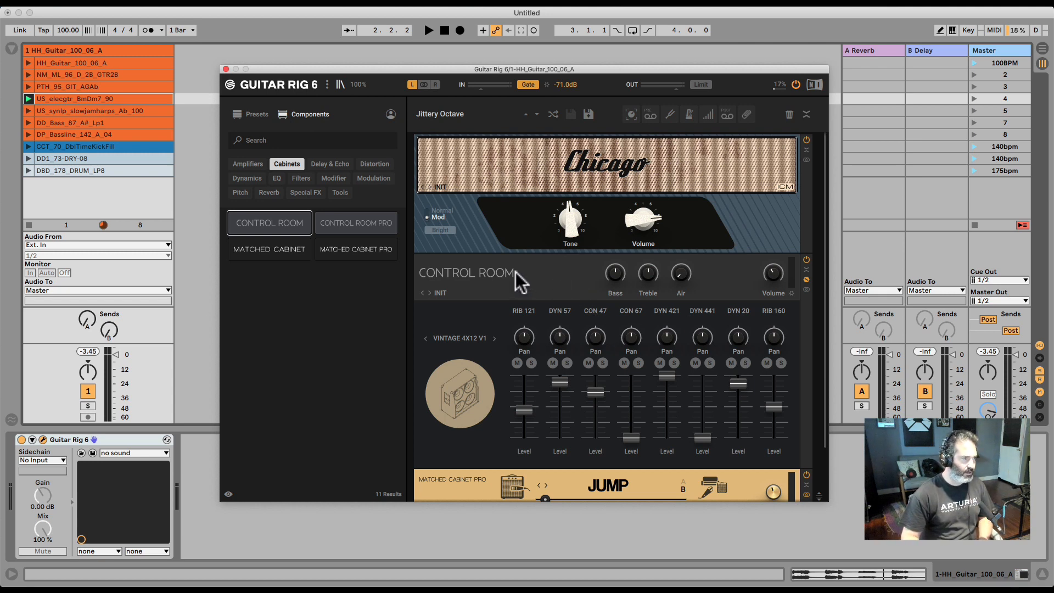
Clear all components from the rack
{"action": "right_click", "coordinate": [534, 267]}
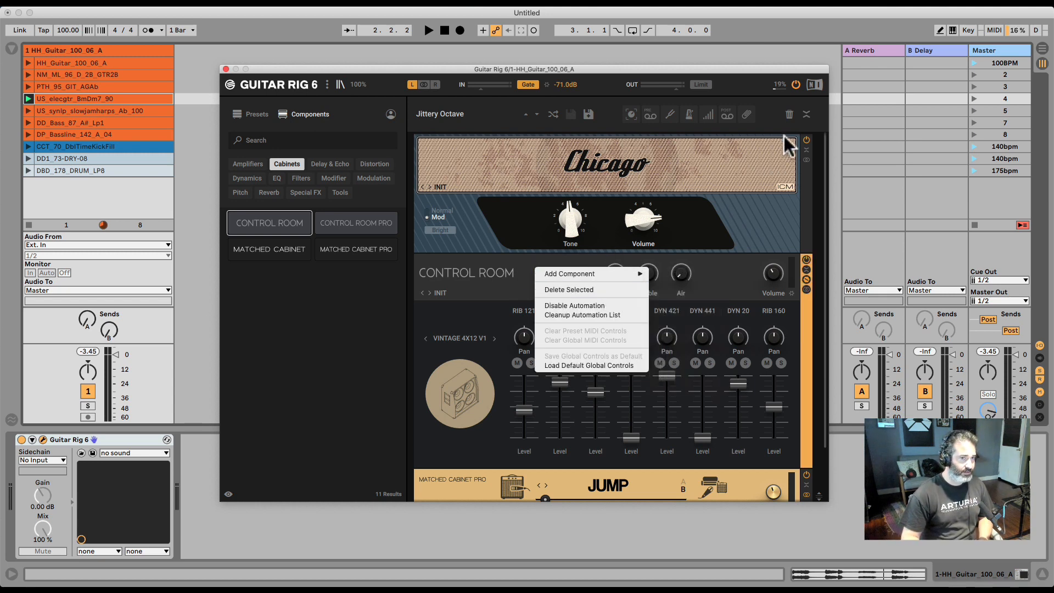
{"action": "left_click", "coordinate": [789, 113]}
{"action": "left_click", "coordinate": [789, 113]}
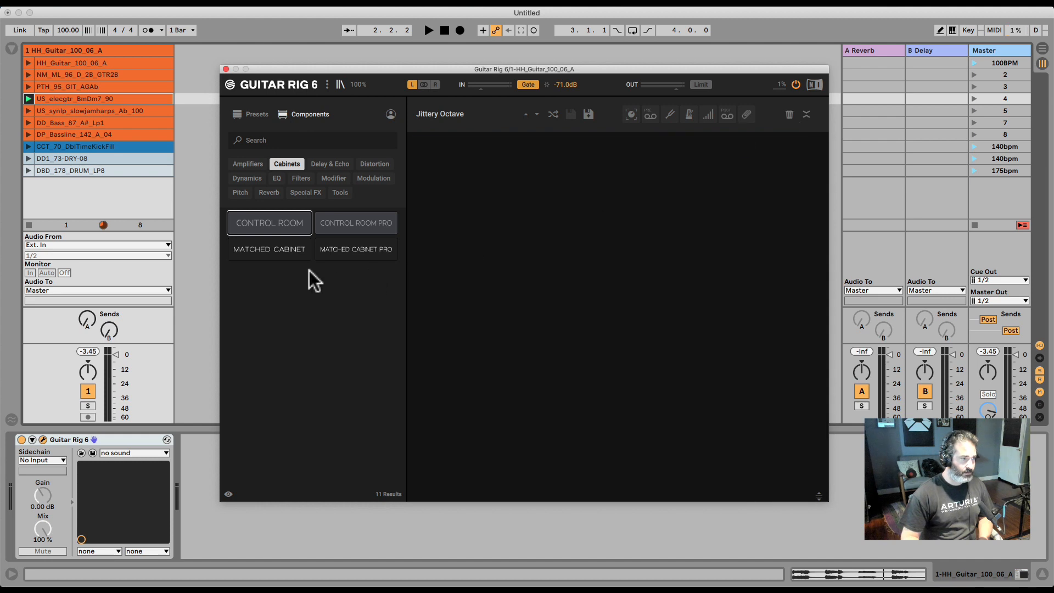
Add the Raum reverb from the Reverb category and browse its Large presets menu
{"action": "left_click", "coordinate": [319, 164]}
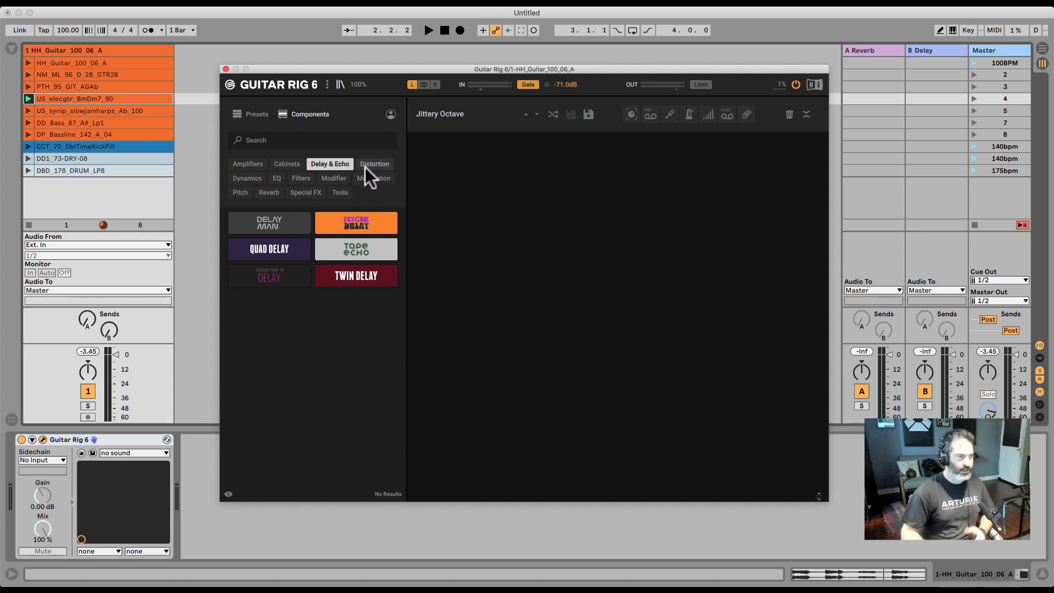
{"action": "left_click", "coordinate": [269, 192]}
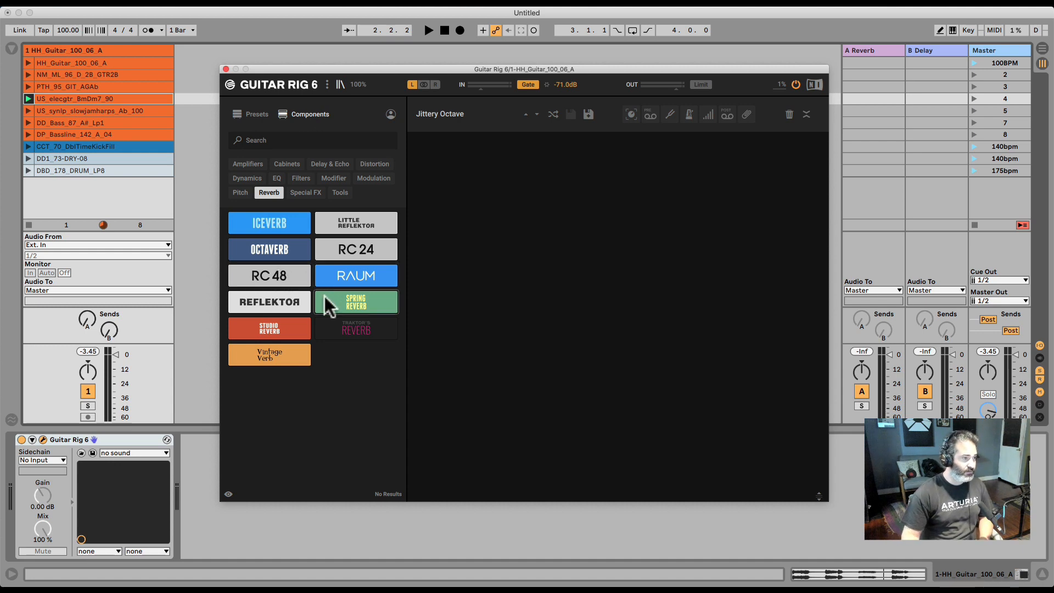
{"action": "left_click_drag", "start_coordinate": [376, 275], "coordinate": [506, 236]}
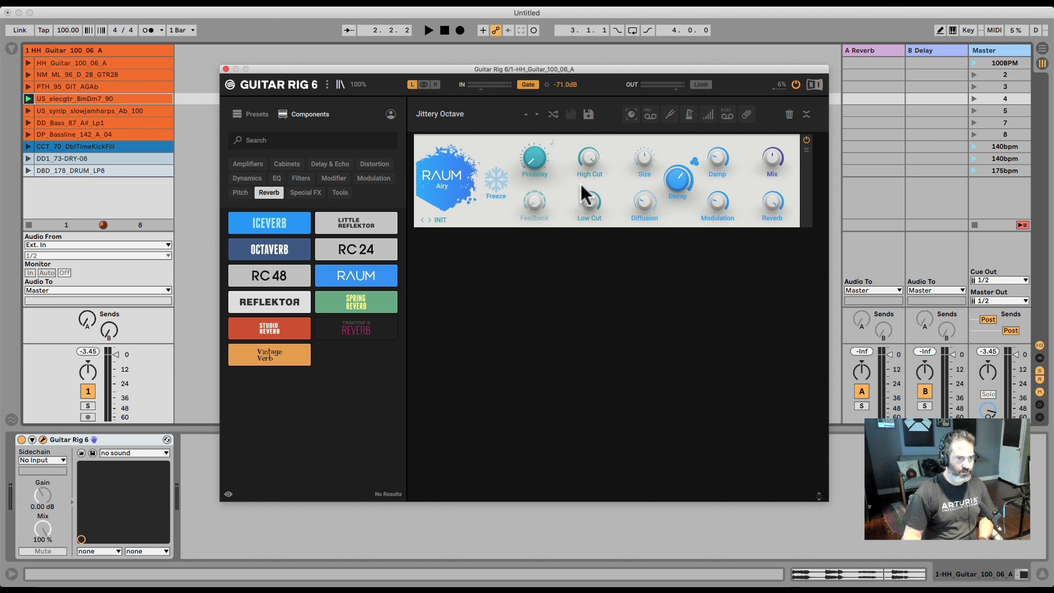
{"action": "left_click", "coordinate": [438, 219]}
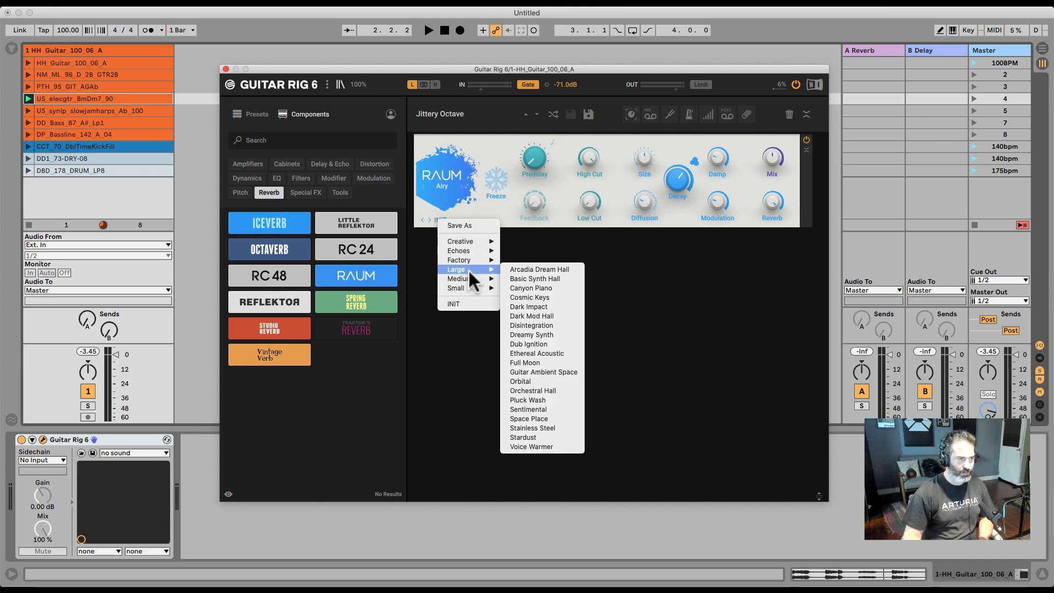
{"action": "left_click", "coordinate": [544, 260]}
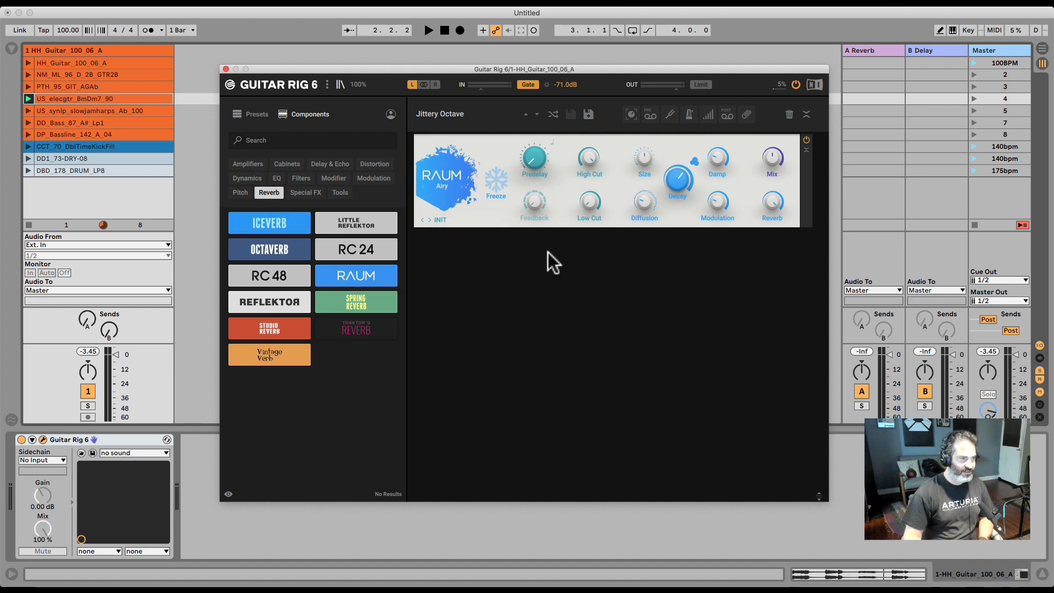
Browse the Special FX, Pitch and Modulation component categories
{"action": "left_click", "coordinate": [295, 192]}
{"action": "left_click", "coordinate": [245, 192]}
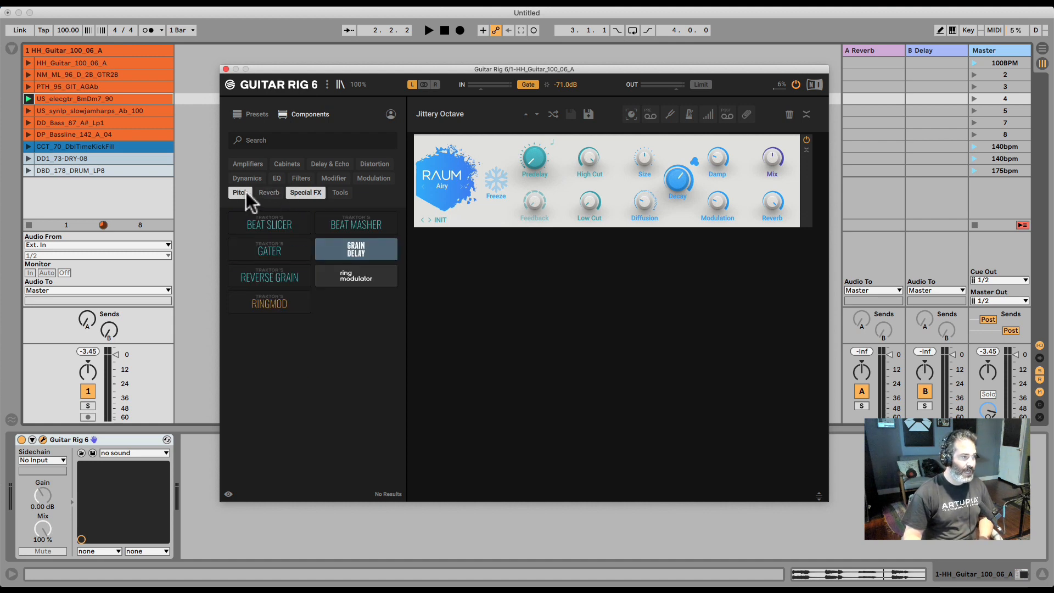
{"action": "left_click", "coordinate": [380, 179]}
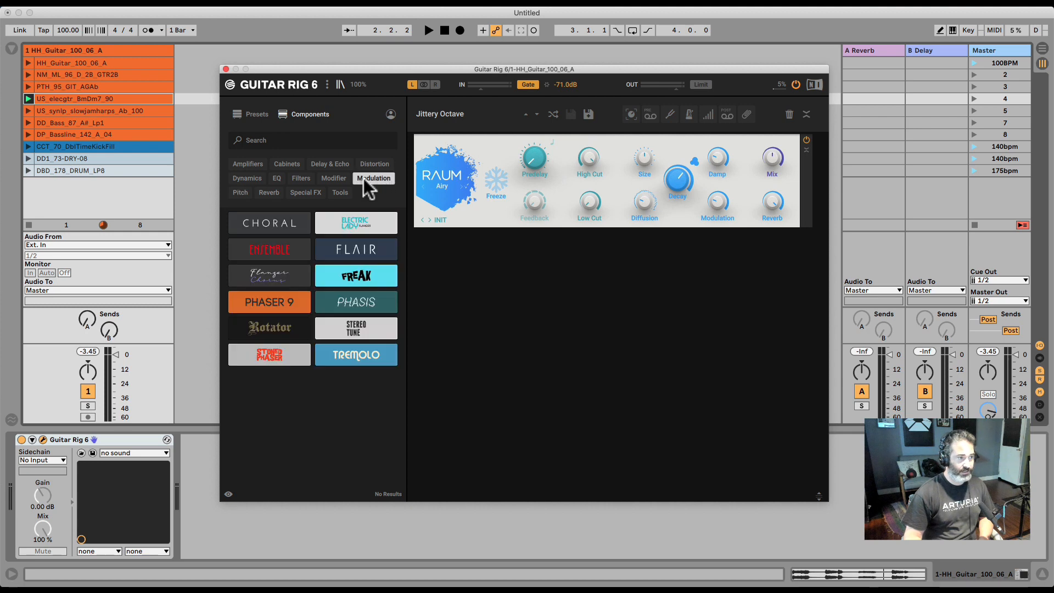
Add the Freak, Flair and Phasis modulation components to the rack
{"action": "left_click_drag", "start_coordinate": [362, 275], "coordinate": [568, 274]}
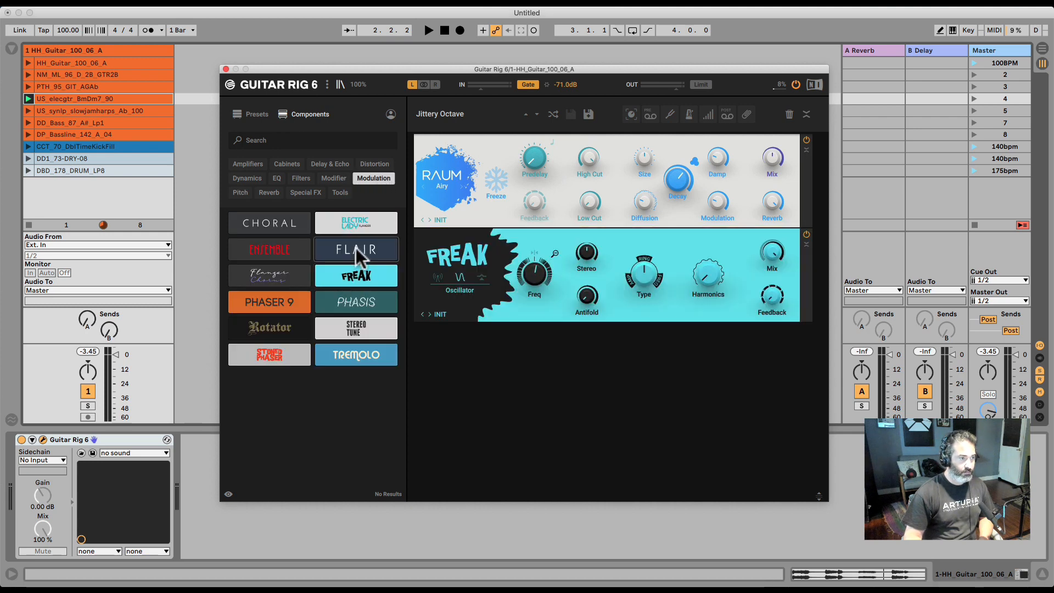
{"action": "left_click_drag", "start_coordinate": [356, 249], "coordinate": [536, 360]}
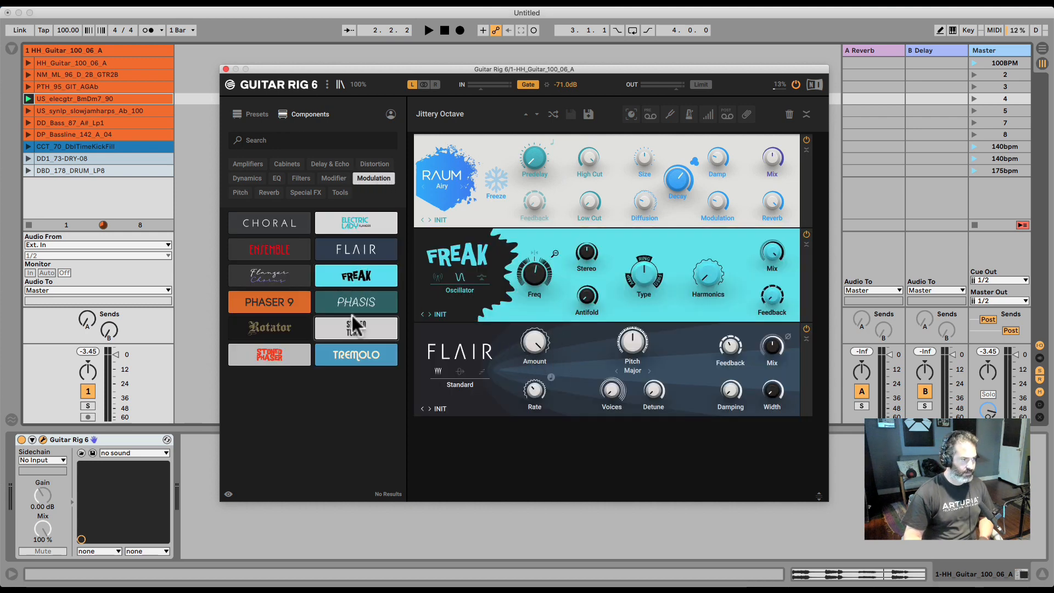
{"action": "left_click_drag", "start_coordinate": [355, 303], "coordinate": [541, 443]}
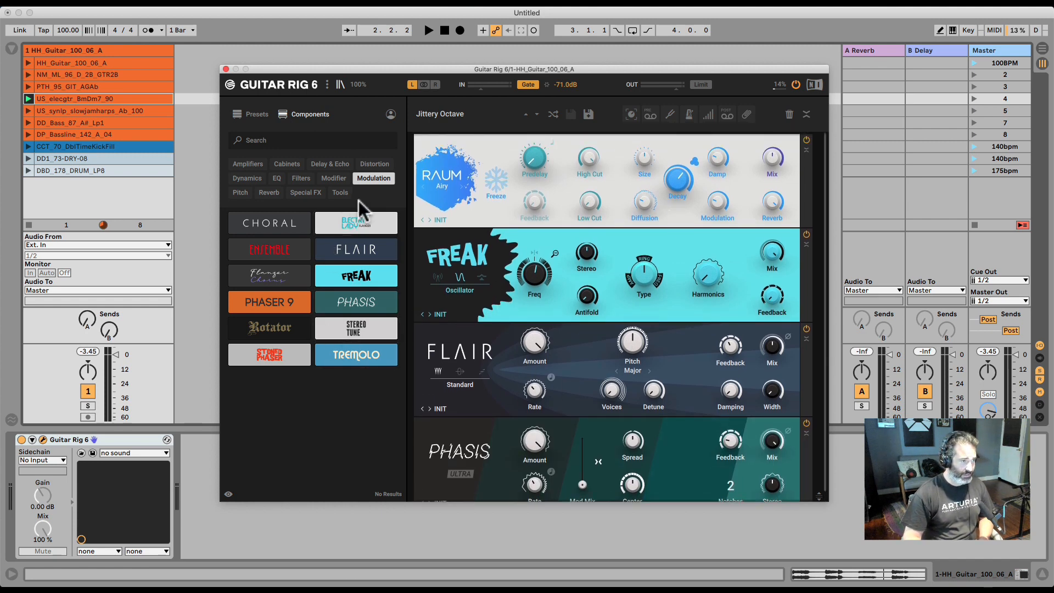
Switch the browser to Tools and delete every component from the rack
{"action": "left_click", "coordinate": [338, 192]}
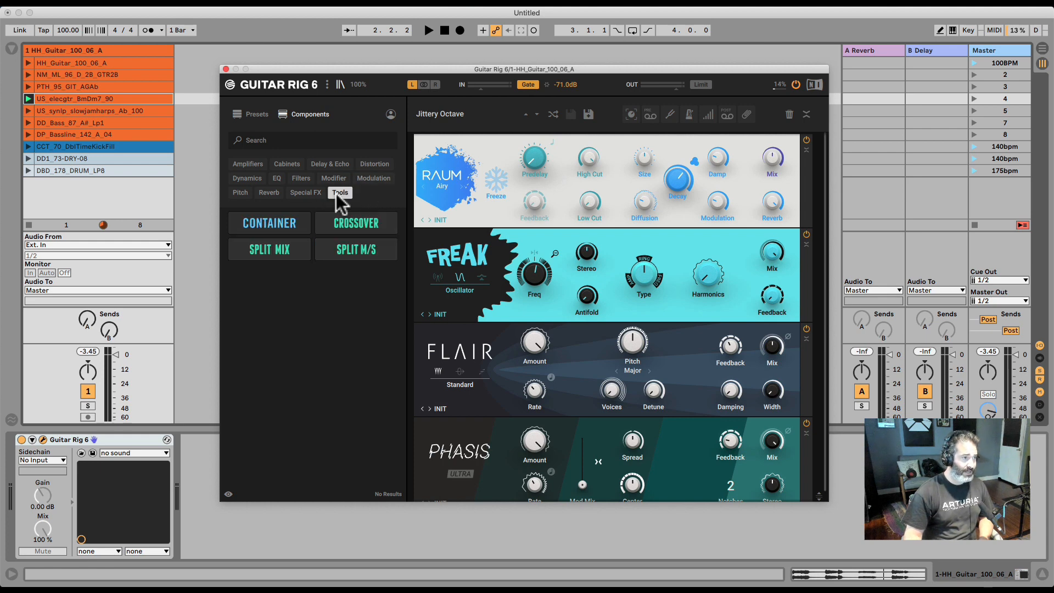
{"action": "right_click", "coordinate": [792, 177]}
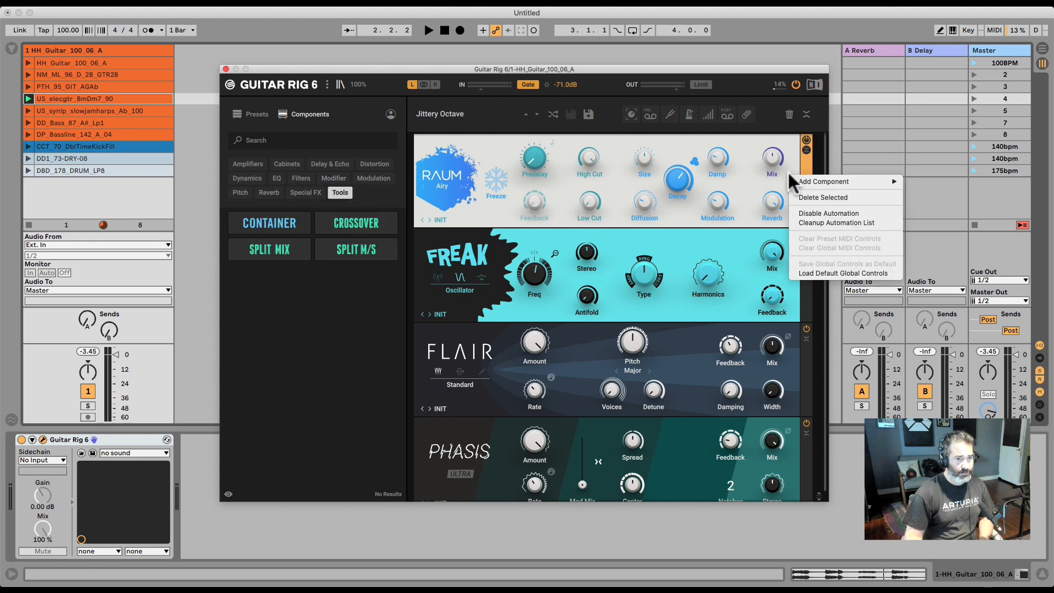
{"action": "left_click", "coordinate": [803, 199]}
{"action": "right_click", "coordinate": [787, 165]}
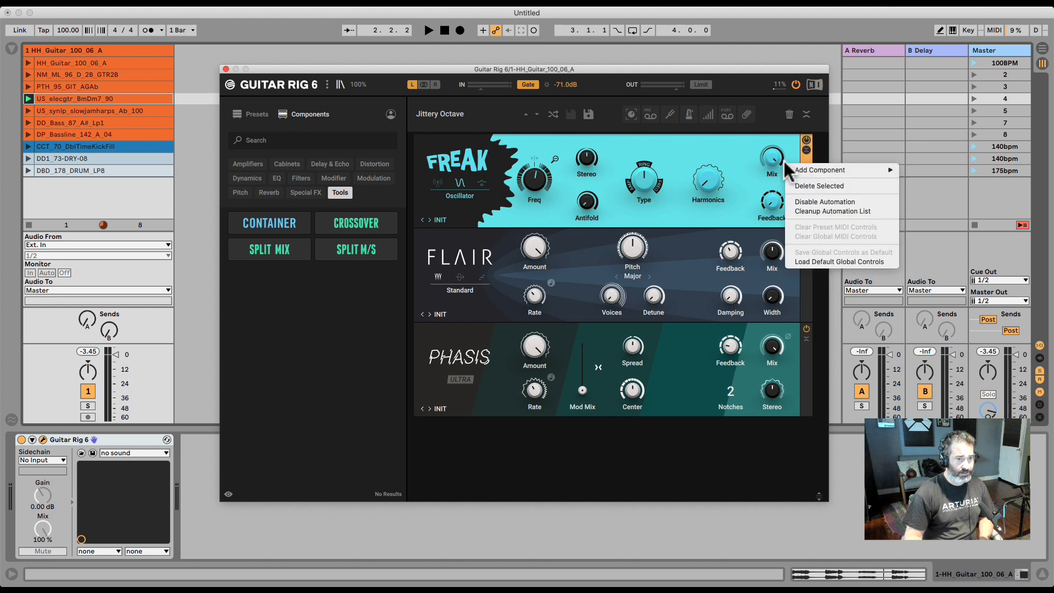
{"action": "left_click", "coordinate": [801, 184]}
{"action": "right_click", "coordinate": [792, 160]}
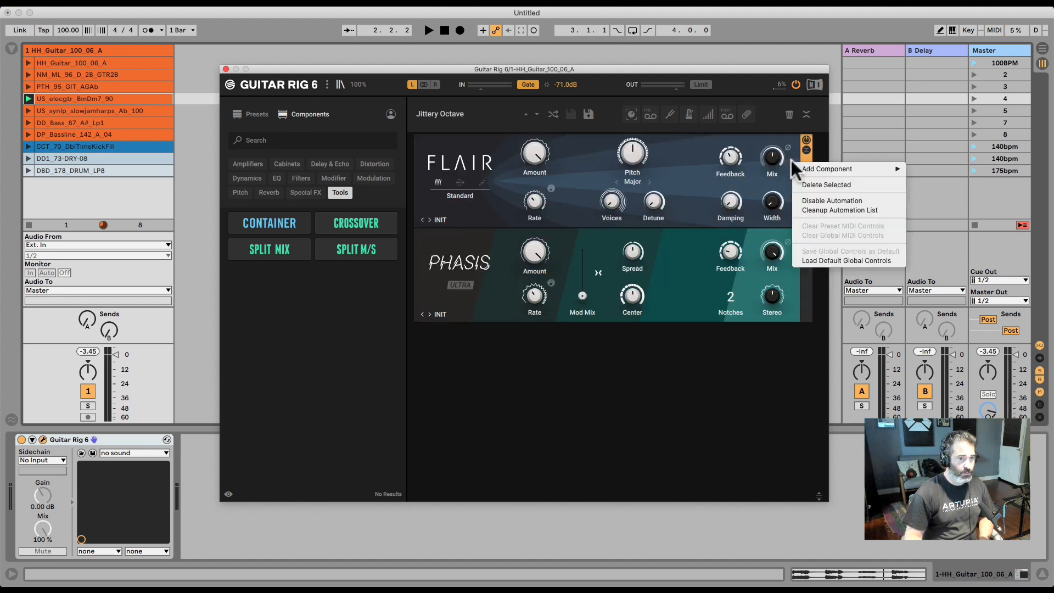
{"action": "left_click", "coordinate": [795, 120]}
{"action": "left_click", "coordinate": [793, 117]}
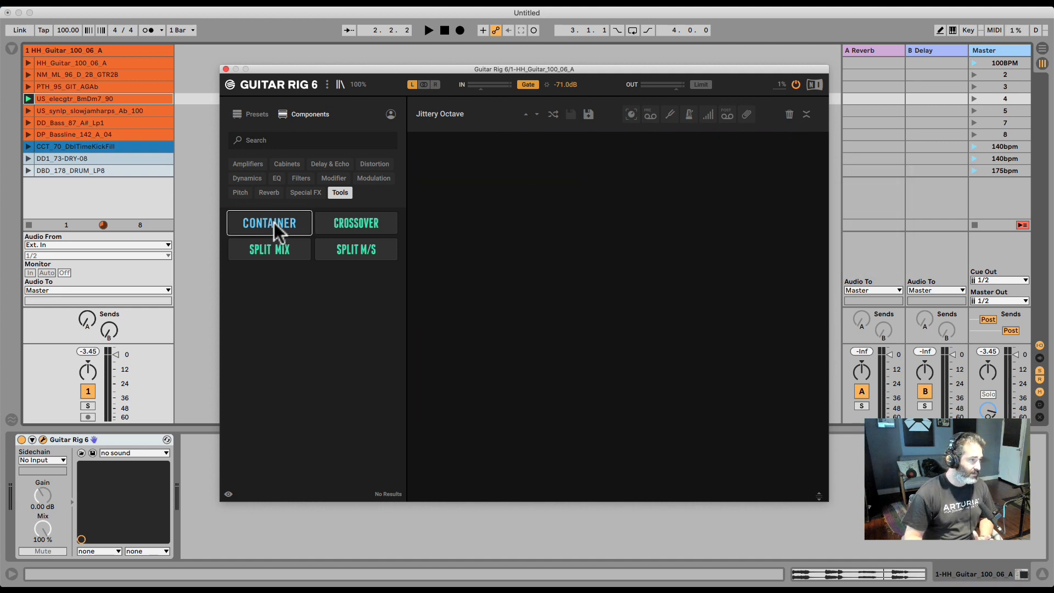
Add a Container to the rack and expand it to 16 controls
{"action": "left_click_drag", "start_coordinate": [278, 228], "coordinate": [558, 225]}
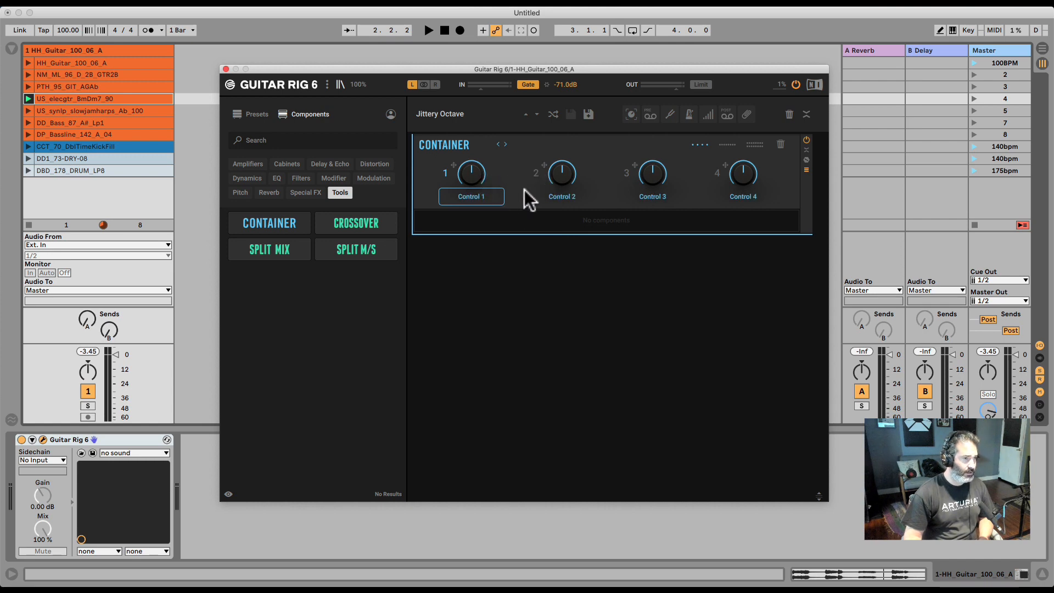
{"action": "left_click", "coordinate": [748, 153]}
{"action": "left_click", "coordinate": [753, 145]}
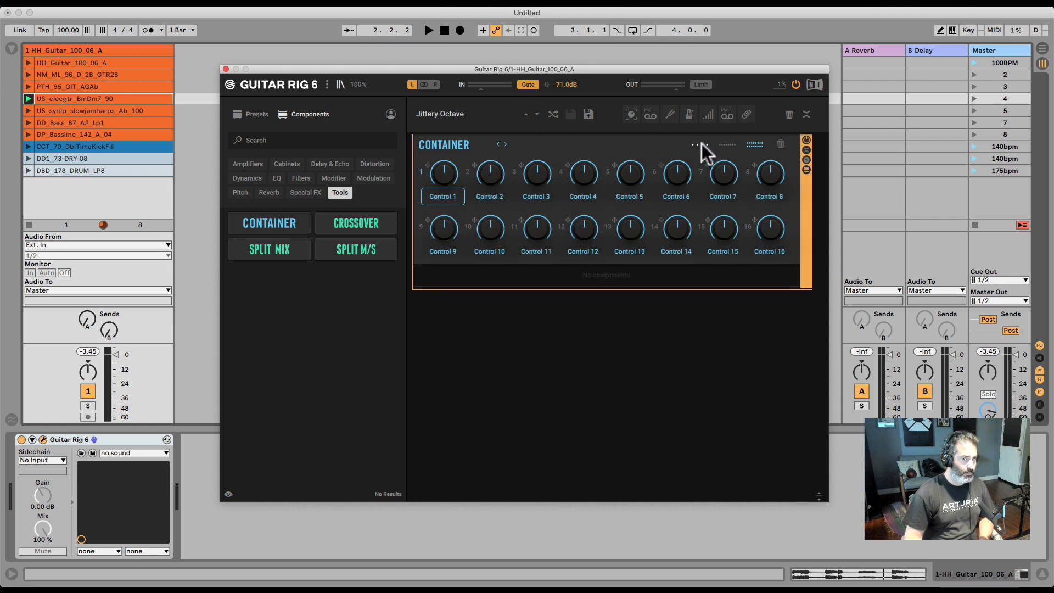
Toggle the Container's Control 1 into button mode
{"action": "right_click", "coordinate": [445, 175]}
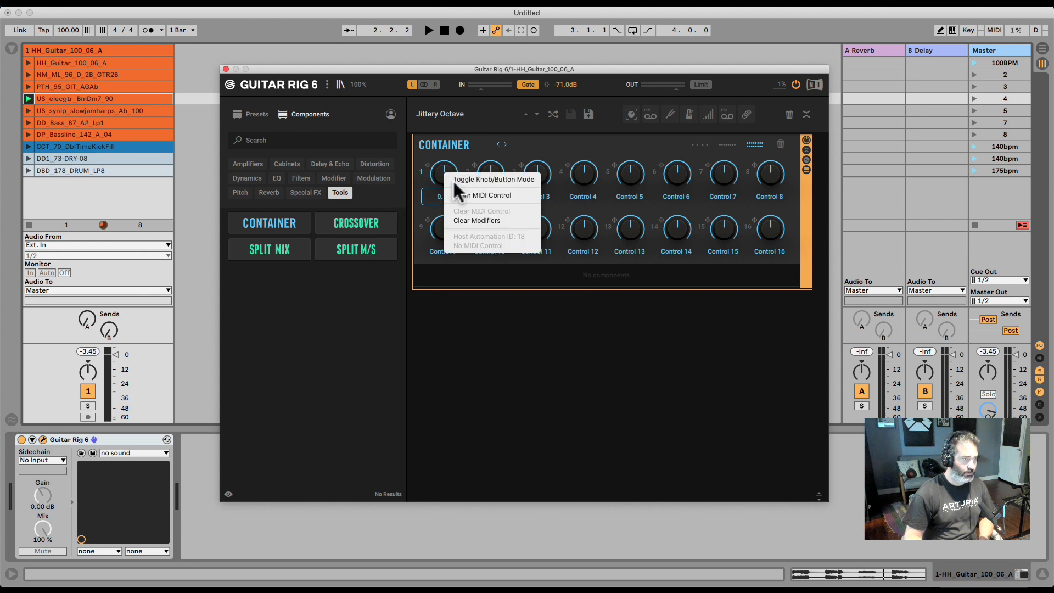
{"action": "left_click", "coordinate": [453, 179]}
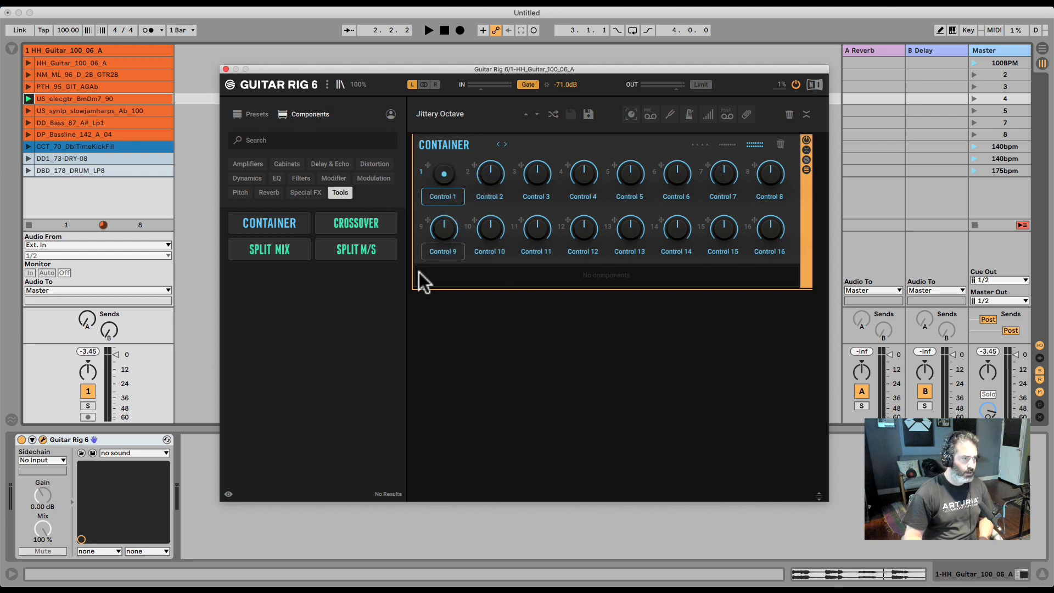
Place the Cool Plex amplifier inside the Container
{"action": "left_click", "coordinate": [246, 164]}
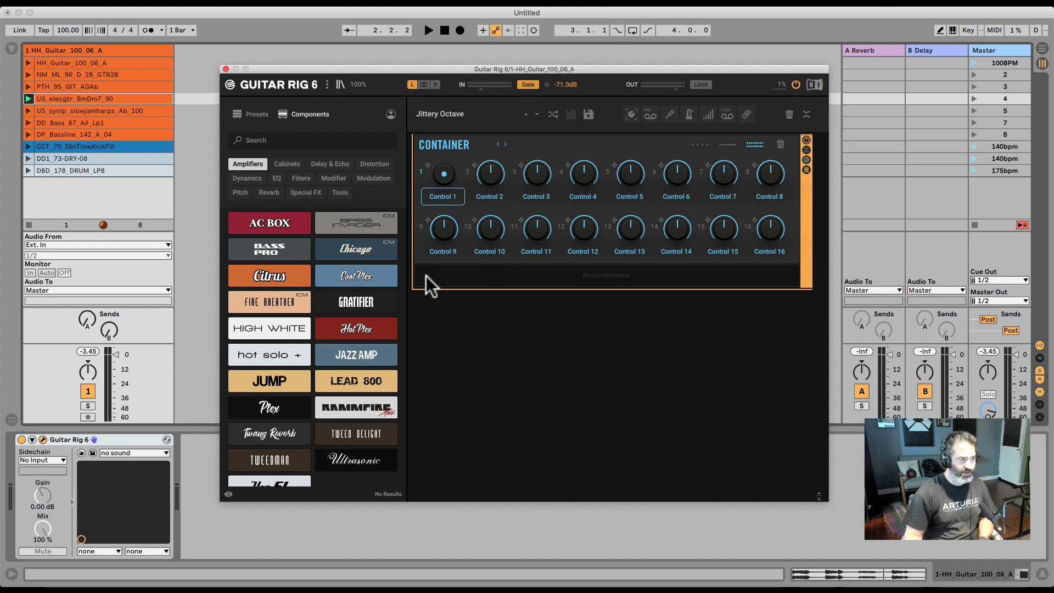
{"action": "left_click_drag", "start_coordinate": [349, 276], "coordinate": [572, 268]}
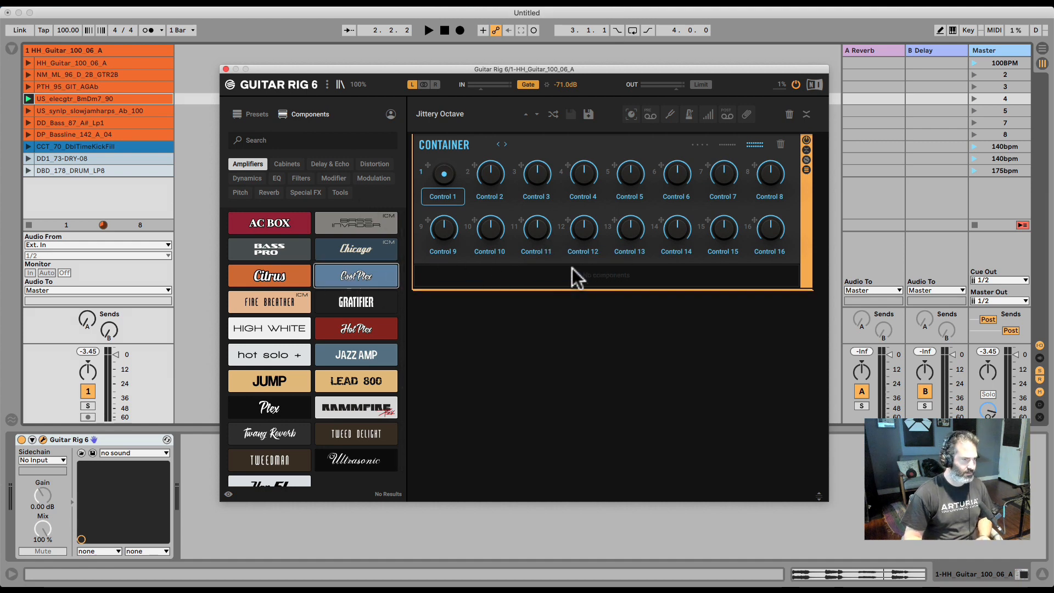
{"action": "left_click_drag", "start_coordinate": [501, 352], "coordinate": [539, 277]}
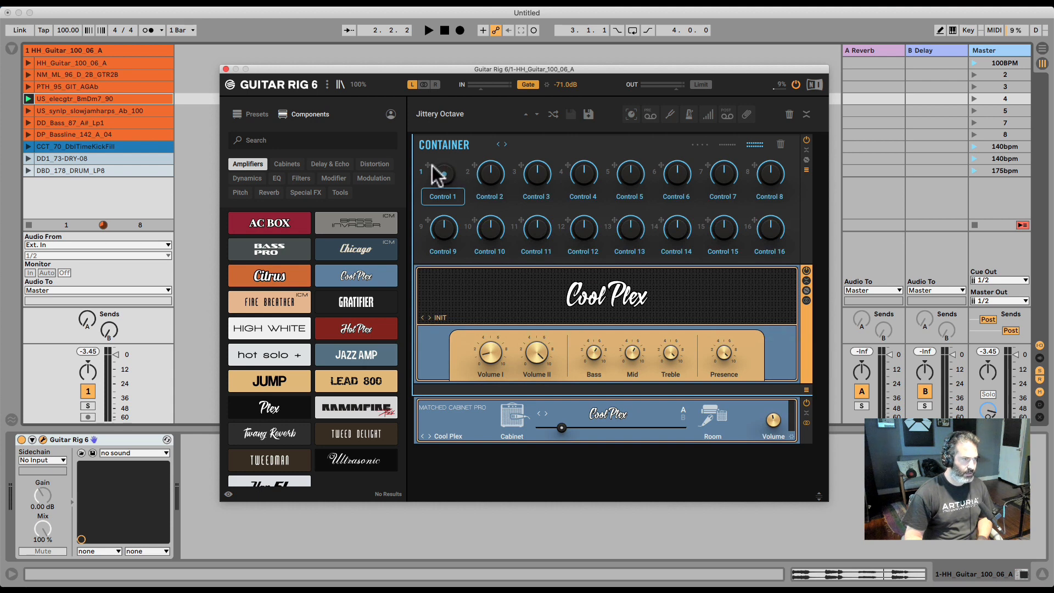
Assign the Container's Control 1 to the Cool Plex Volume I knob and return the browser to Tools
{"action": "left_click_drag", "start_coordinate": [428, 165], "coordinate": [488, 350]}
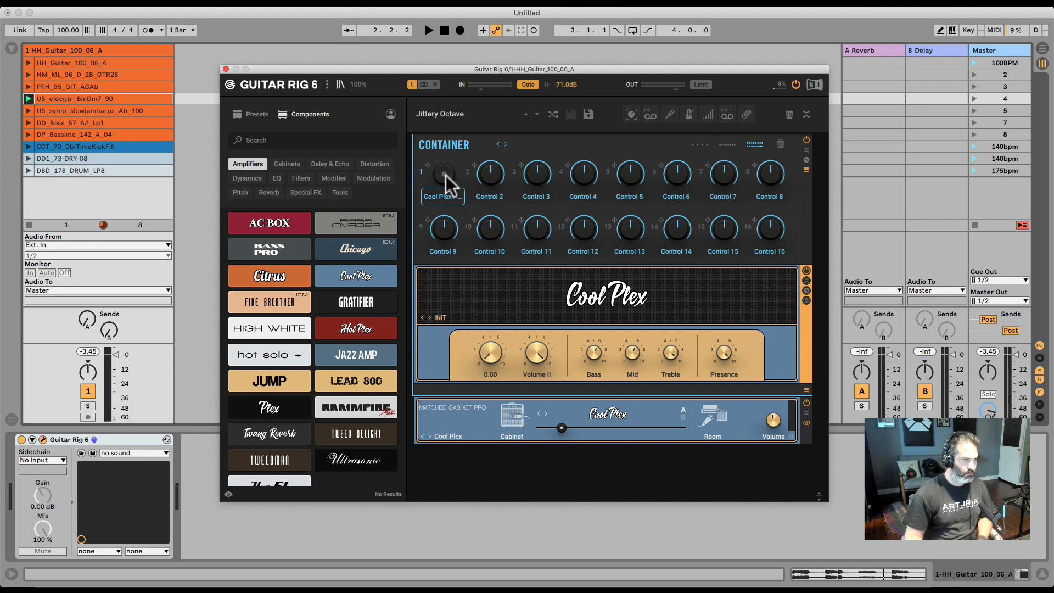
{"action": "left_click", "coordinate": [339, 192]}
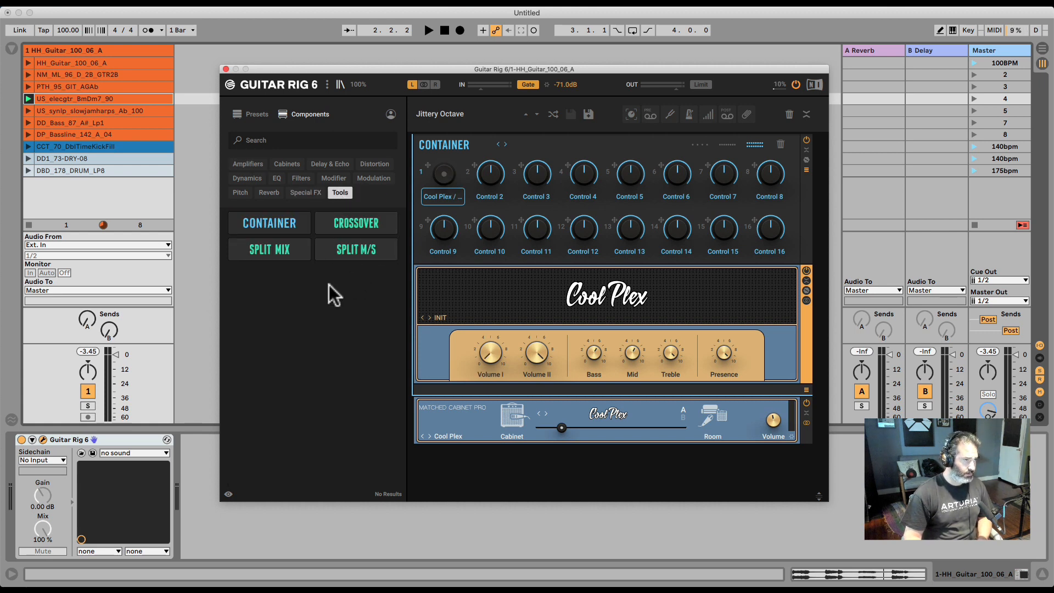
Set the input noise gate to -80.0 dB and switch the output limiter on and off
{"action": "left_click", "coordinate": [412, 85]}
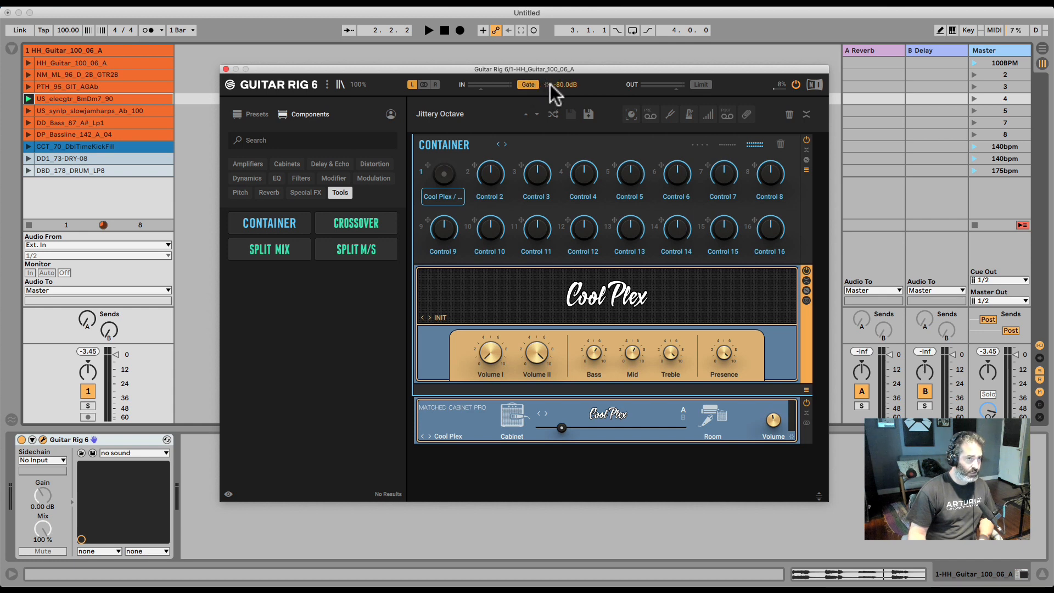
{"action": "left_click", "coordinate": [702, 84]}
{"action": "left_click", "coordinate": [705, 84]}
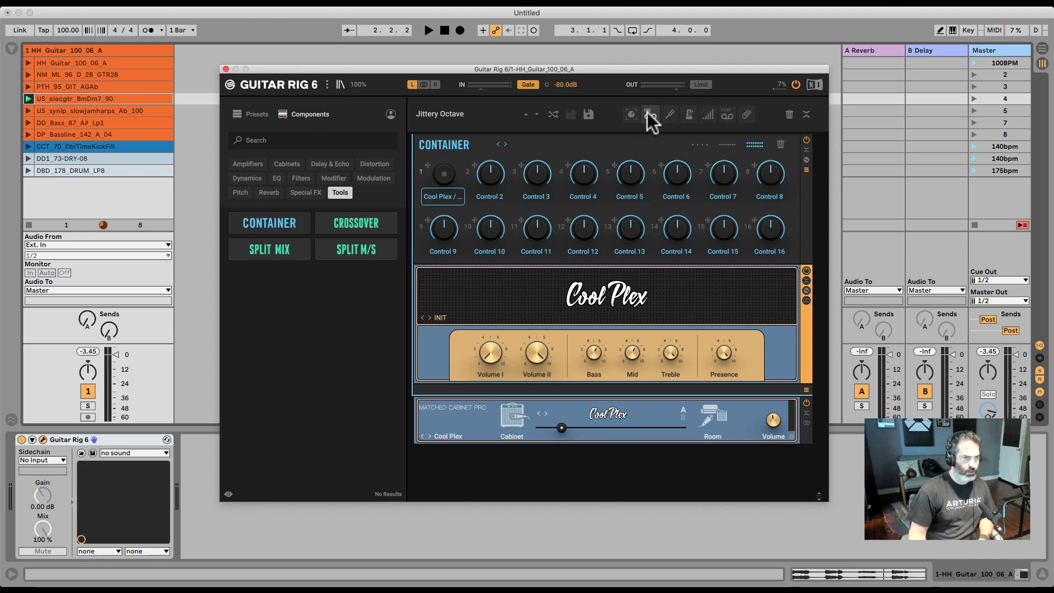
Show and hide the Macros, Tapedeck Pre, Tuner and Metronome panels in turn
{"action": "left_click", "coordinate": [632, 114]}
{"action": "left_click", "coordinate": [631, 114]}
{"action": "left_click", "coordinate": [631, 115]}
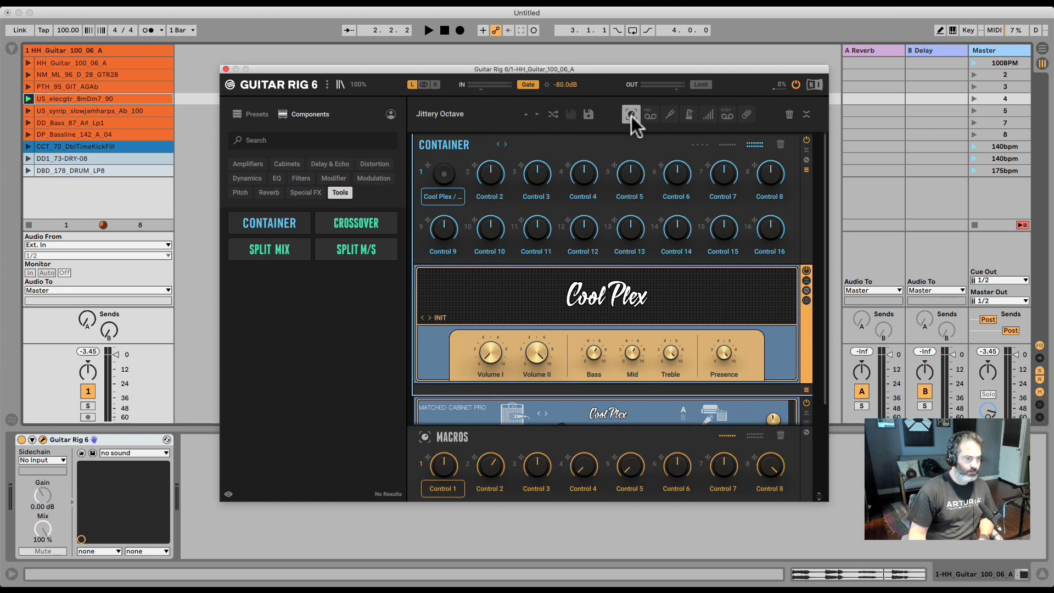
{"action": "left_click", "coordinate": [632, 116]}
{"action": "left_click", "coordinate": [650, 115]}
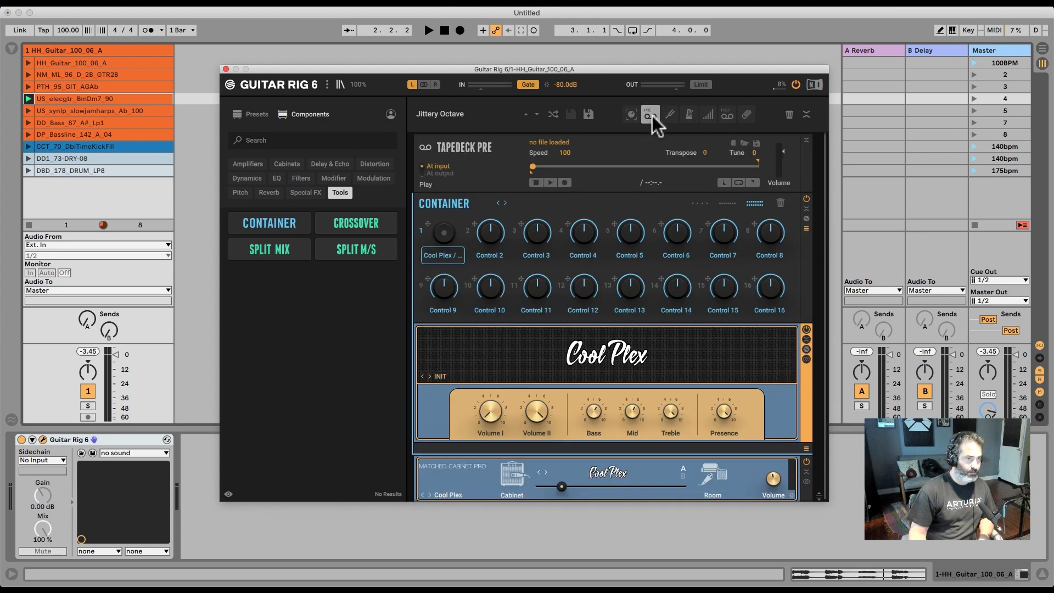
{"action": "left_click", "coordinate": [652, 115]}
{"action": "left_click", "coordinate": [670, 114]}
{"action": "left_click", "coordinate": [669, 114]}
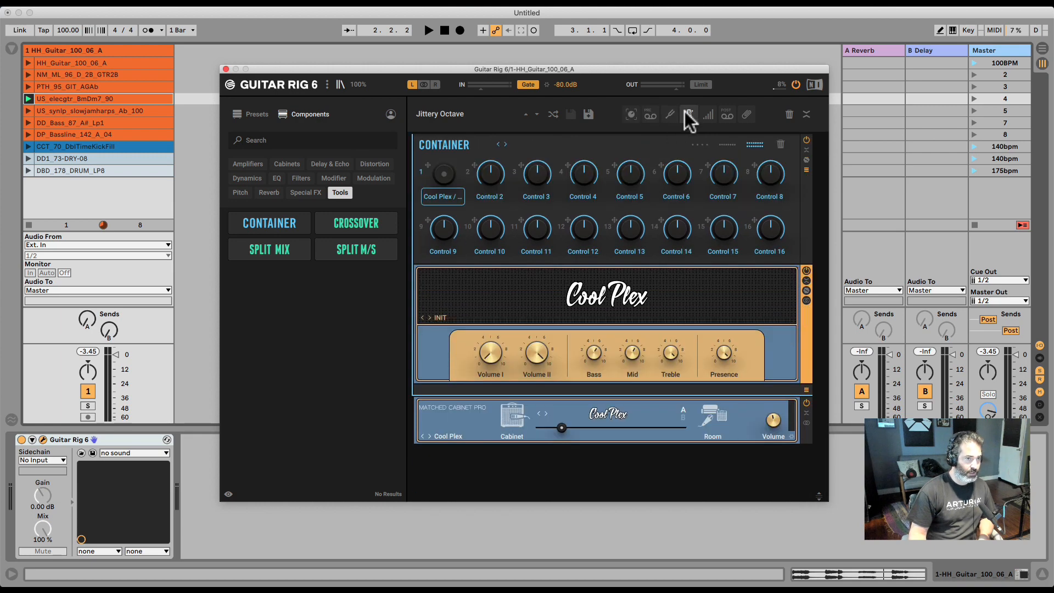
{"action": "left_click", "coordinate": [687, 113]}
{"action": "left_click", "coordinate": [687, 113]}
Show and hide the Preset Volume, Tapedeck Post and Global FX panels in turn
{"action": "left_click", "coordinate": [705, 115]}
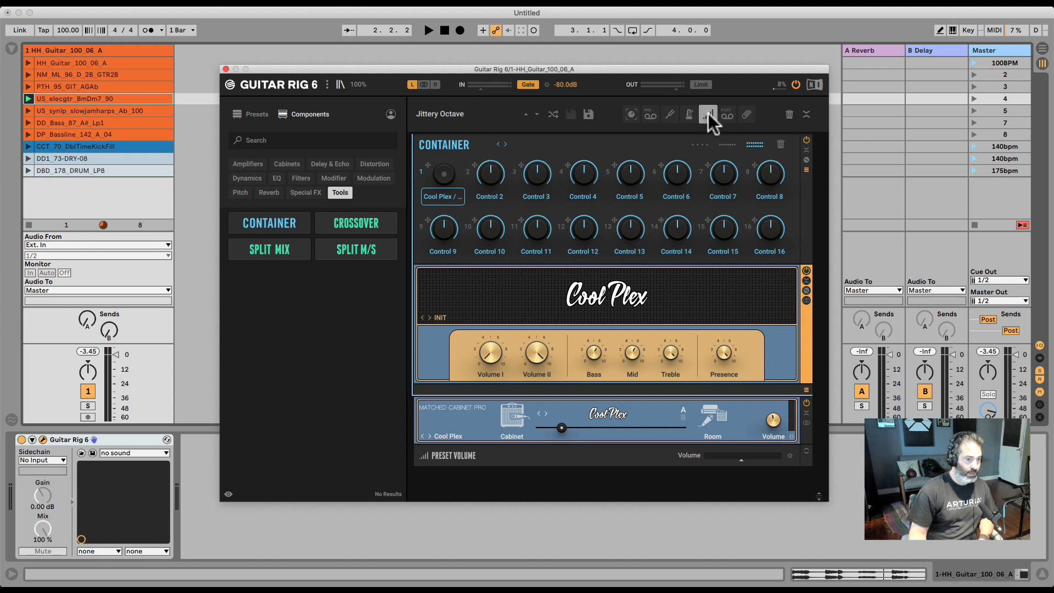
{"action": "left_click", "coordinate": [709, 114]}
{"action": "left_click", "coordinate": [708, 116]}
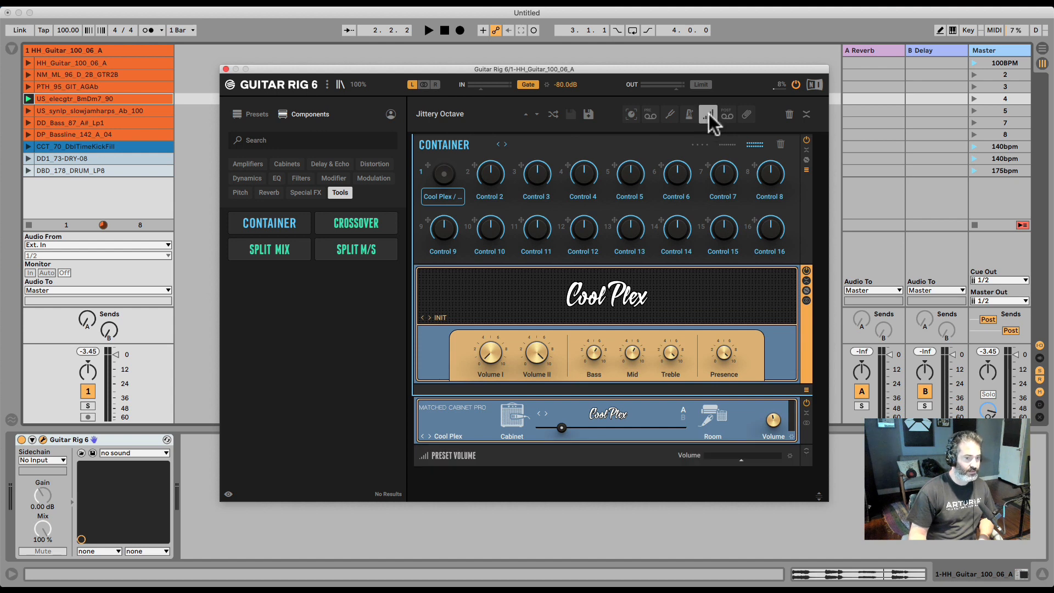
{"action": "left_click", "coordinate": [710, 114]}
{"action": "left_click", "coordinate": [726, 114]}
{"action": "left_click", "coordinate": [726, 113]}
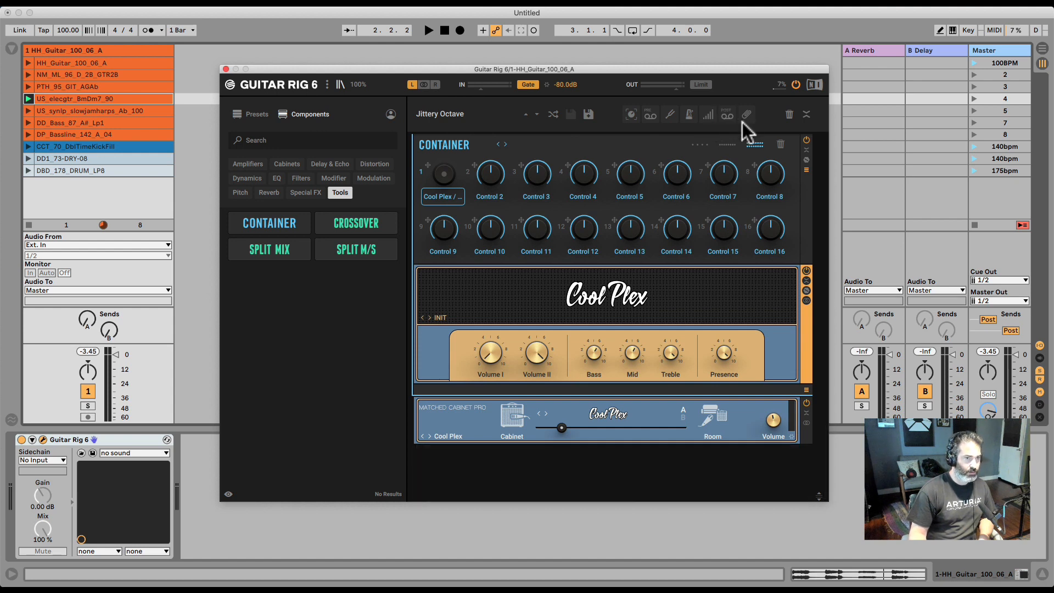
{"action": "left_click", "coordinate": [747, 114]}
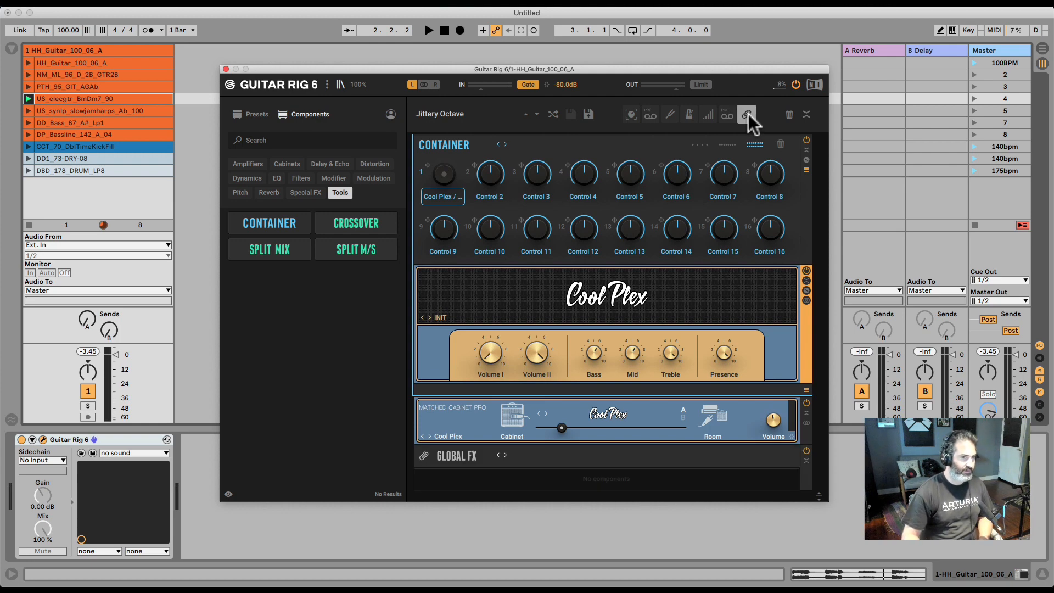
{"action": "left_click", "coordinate": [749, 113]}
Collapse and expand all components in the rack
{"action": "left_click", "coordinate": [807, 115]}
{"action": "left_click", "coordinate": [806, 114]}
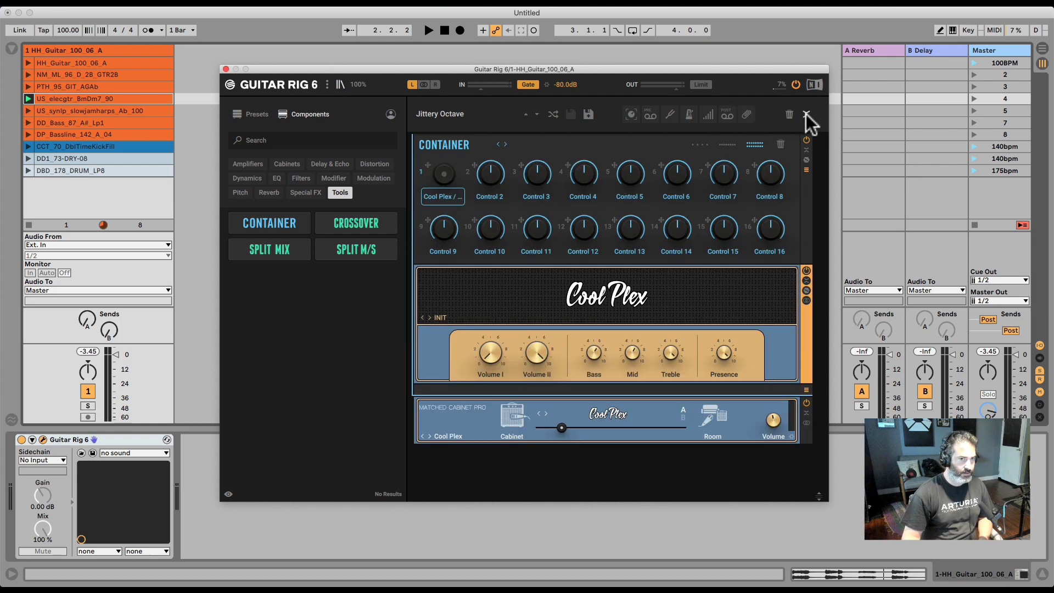
{"action": "left_click", "coordinate": [807, 115]}
{"action": "left_click", "coordinate": [806, 114]}
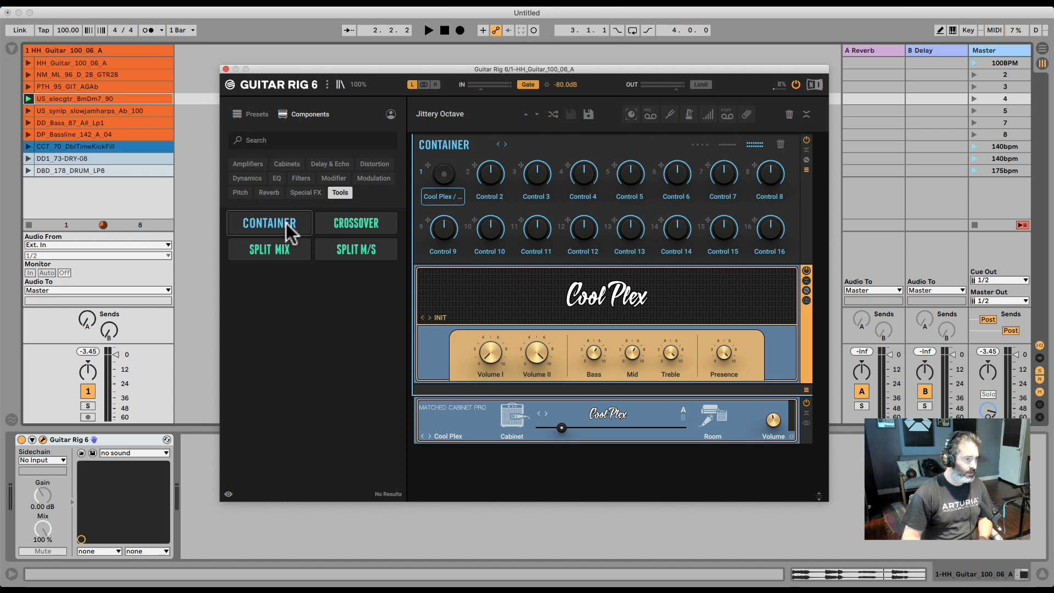
Switch to the Presets browser and filter by Input Sources Guitar, Mixbus, Synth, Special FX, Sequence/Loop and Keys
{"action": "left_click", "coordinate": [250, 164]}
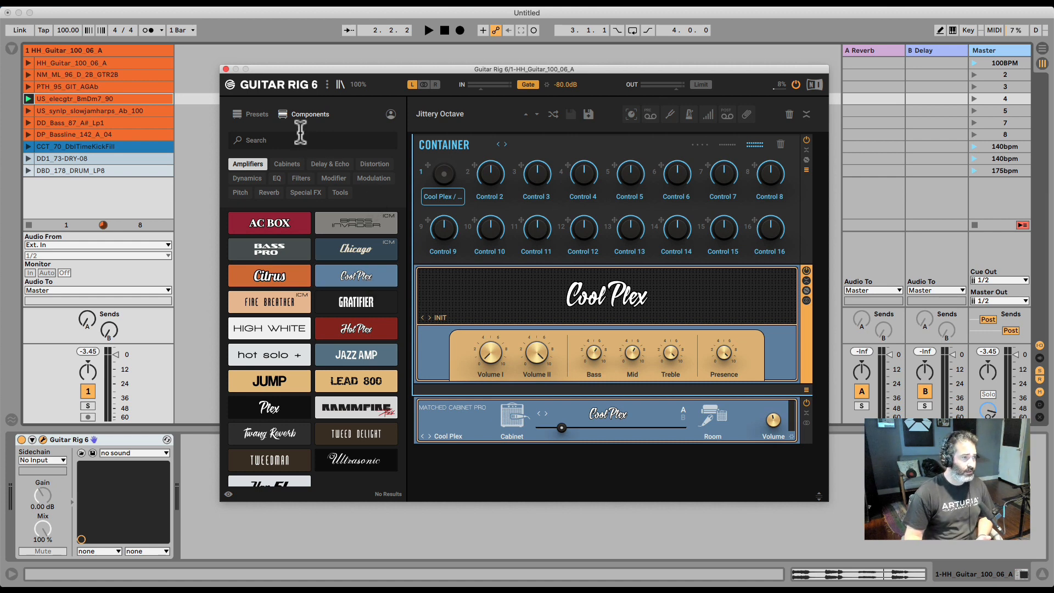
{"action": "left_click", "coordinate": [253, 114]}
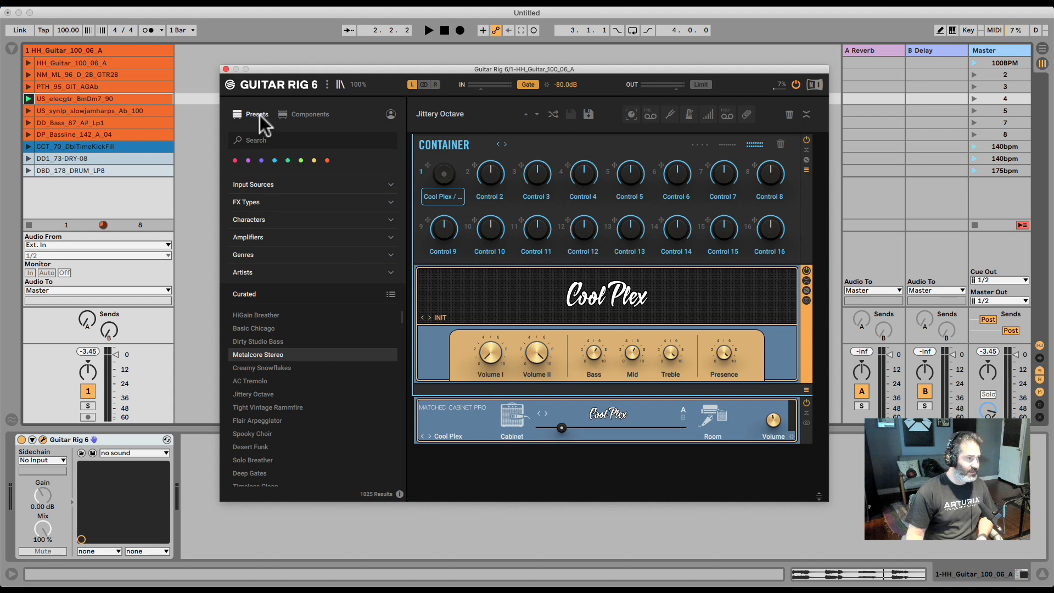
{"action": "left_click", "coordinate": [390, 186]}
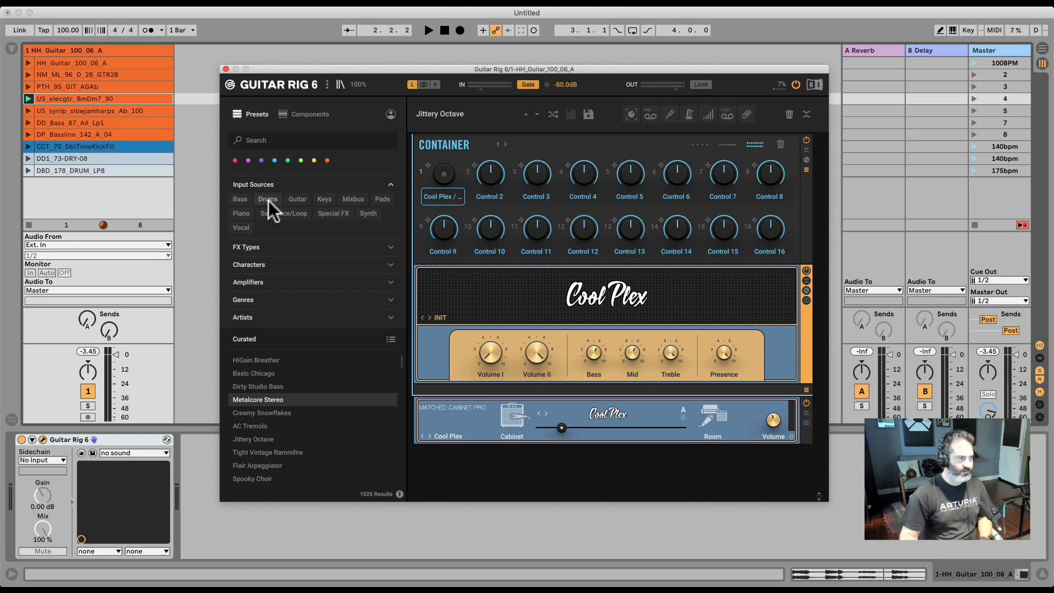
{"action": "left_click", "coordinate": [299, 199]}
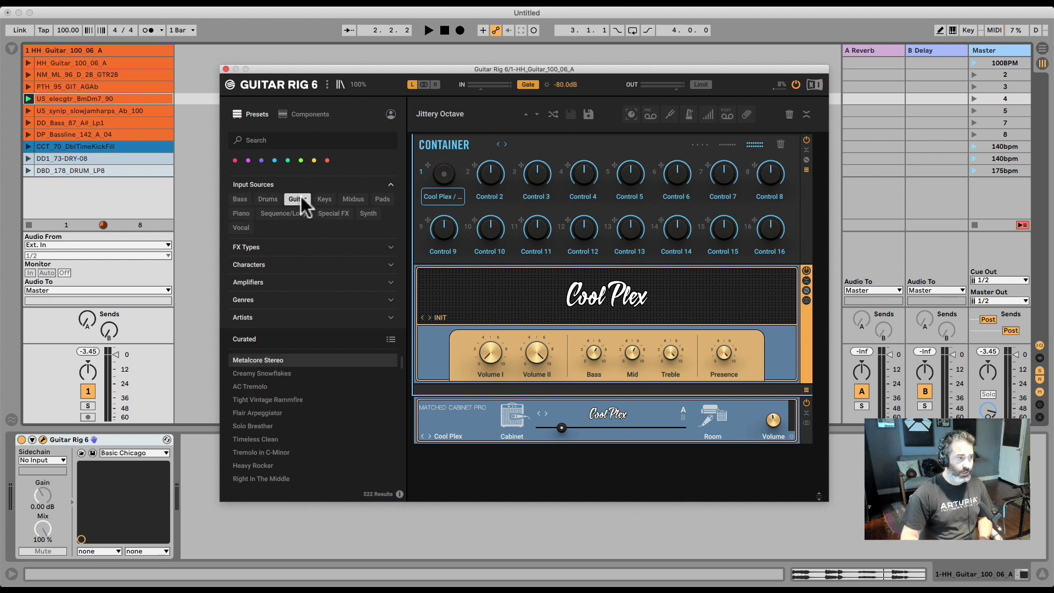
{"action": "left_click", "coordinate": [348, 201]}
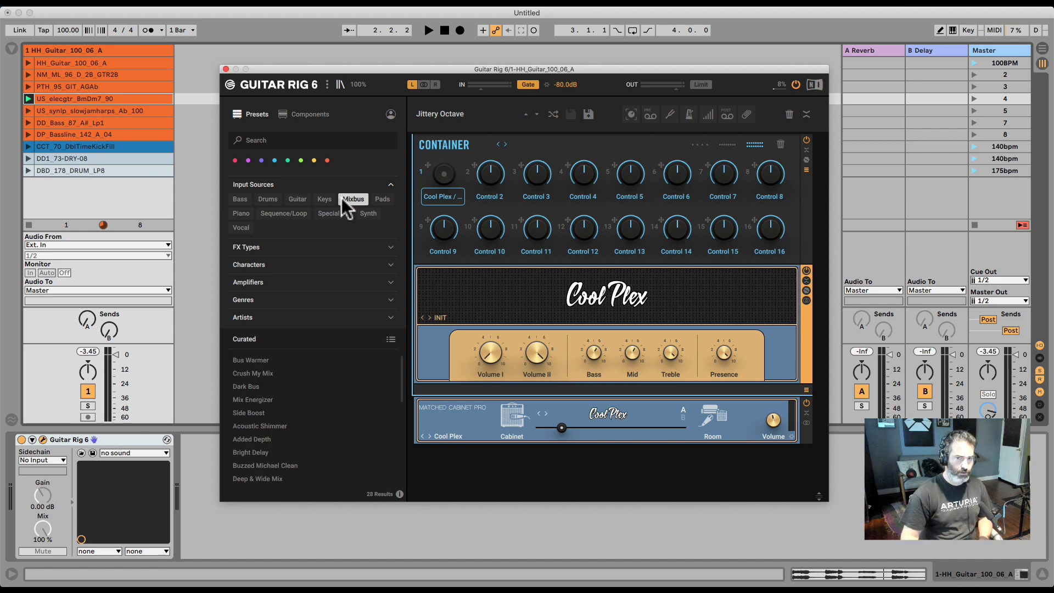
{"action": "left_click", "coordinate": [363, 214]}
{"action": "left_click", "coordinate": [335, 215]}
{"action": "left_click", "coordinate": [283, 212]}
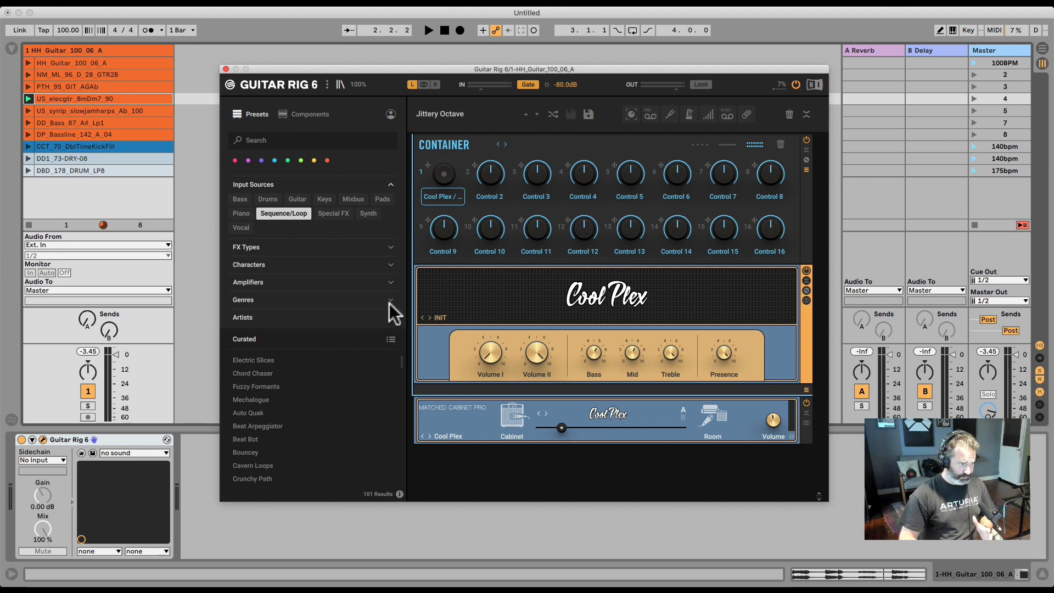
{"action": "left_click", "coordinate": [325, 199]}
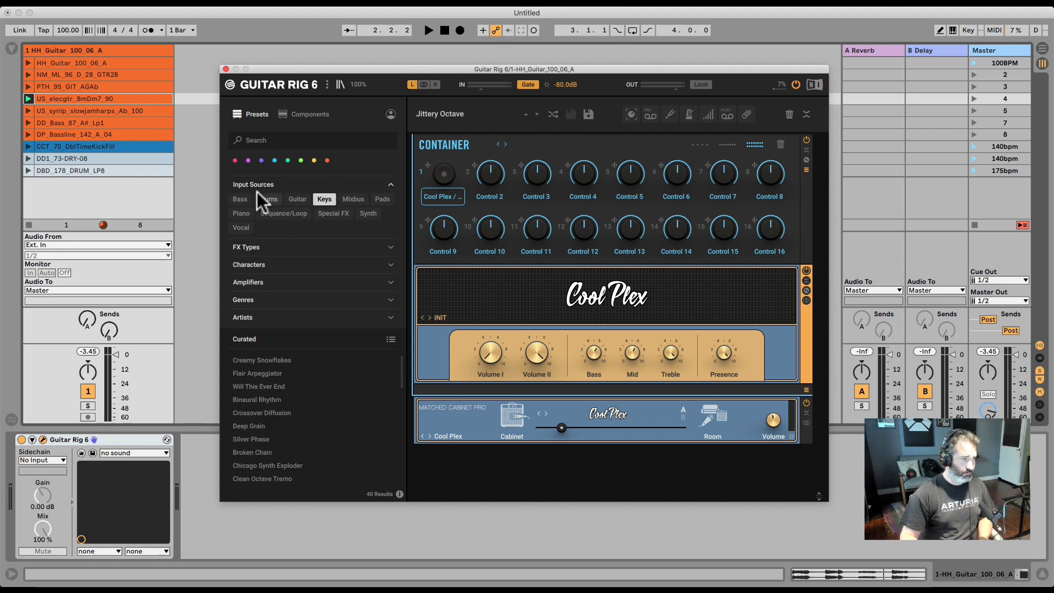
Launch the DD1_73-DRY-08 drum loop at 140 bpm and bypass then re-enable Guitar Rig 6
{"action": "left_click", "coordinate": [57, 162]}
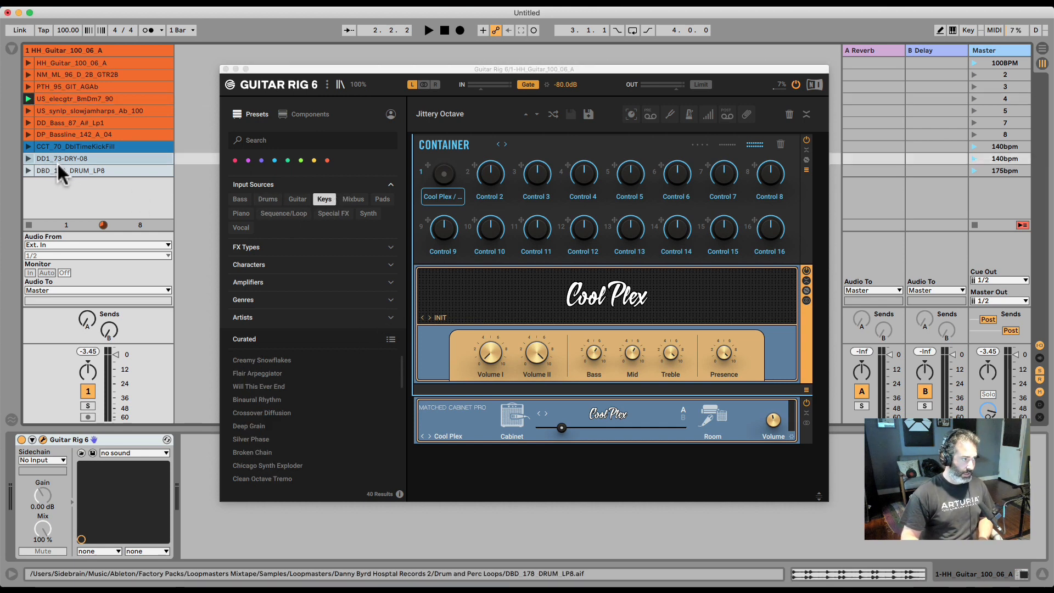
{"action": "left_click", "coordinate": [28, 158]}
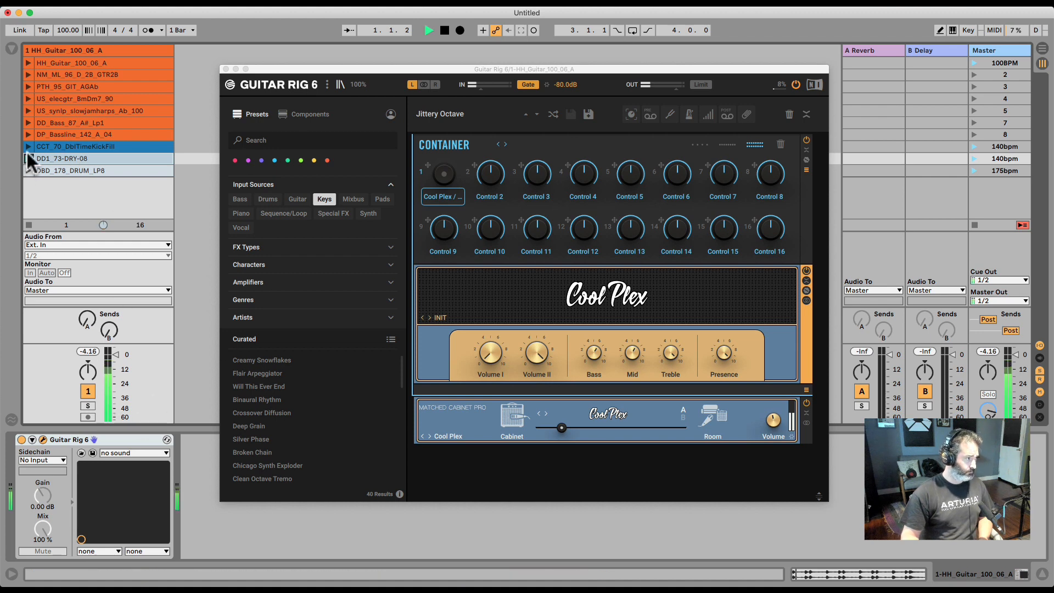
{"action": "left_click", "coordinate": [21, 440]}
{"action": "key", "text": "space"}
{"action": "left_click", "coordinate": [974, 159]}
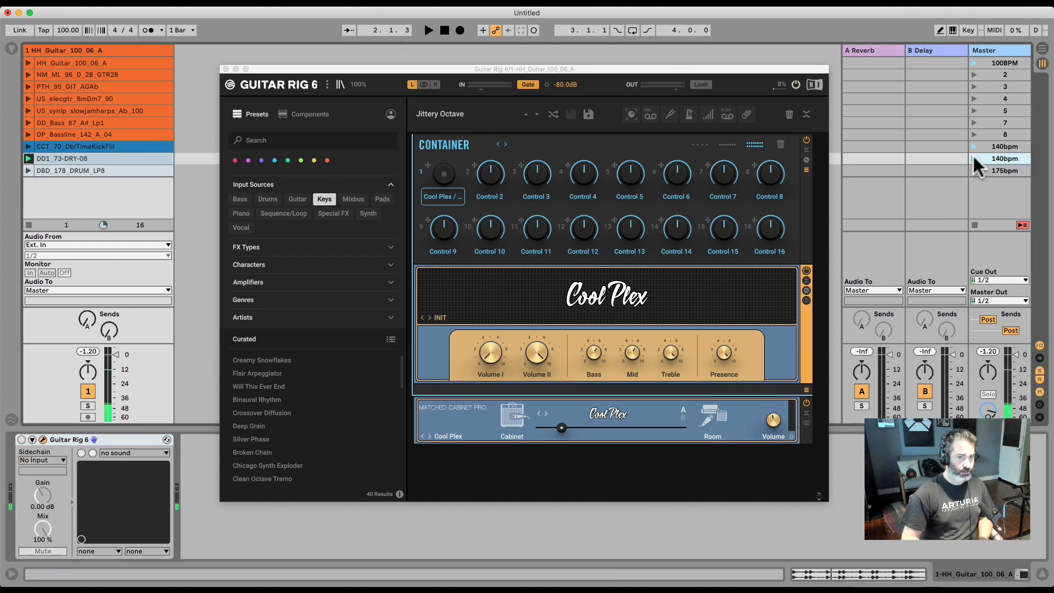
{"action": "left_click", "coordinate": [975, 158]}
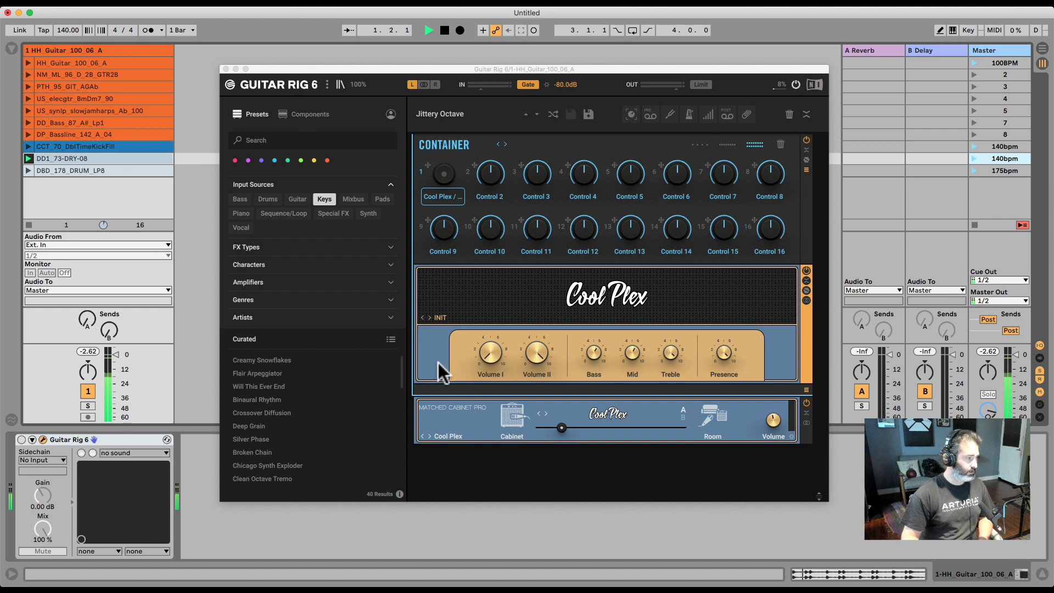
{"action": "left_click", "coordinate": [21, 440]}
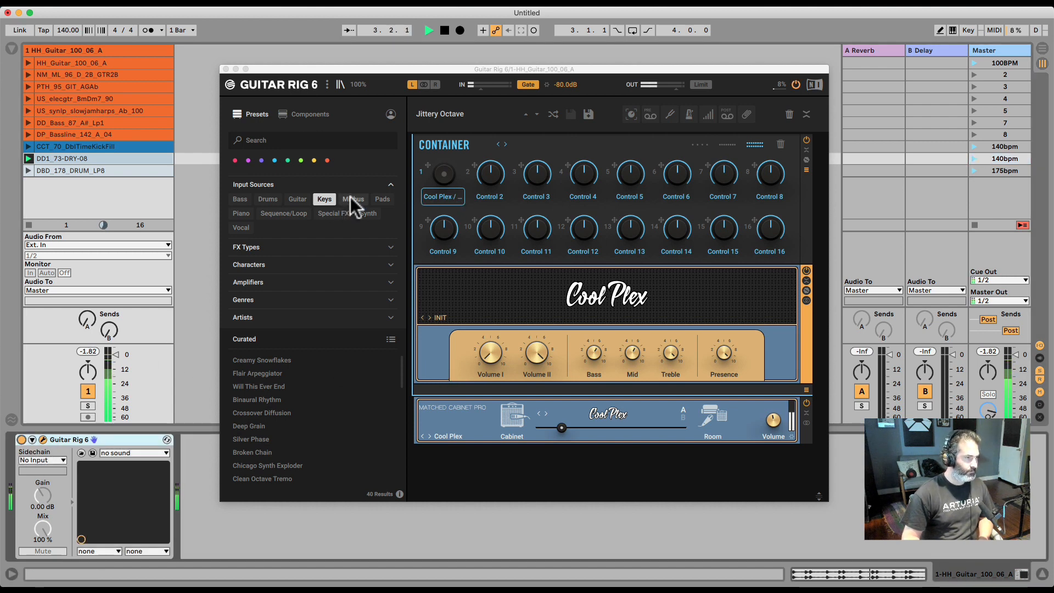
Filter presets to Drums and load Pumping Drums, then Pumpington
{"action": "left_click", "coordinate": [269, 199]}
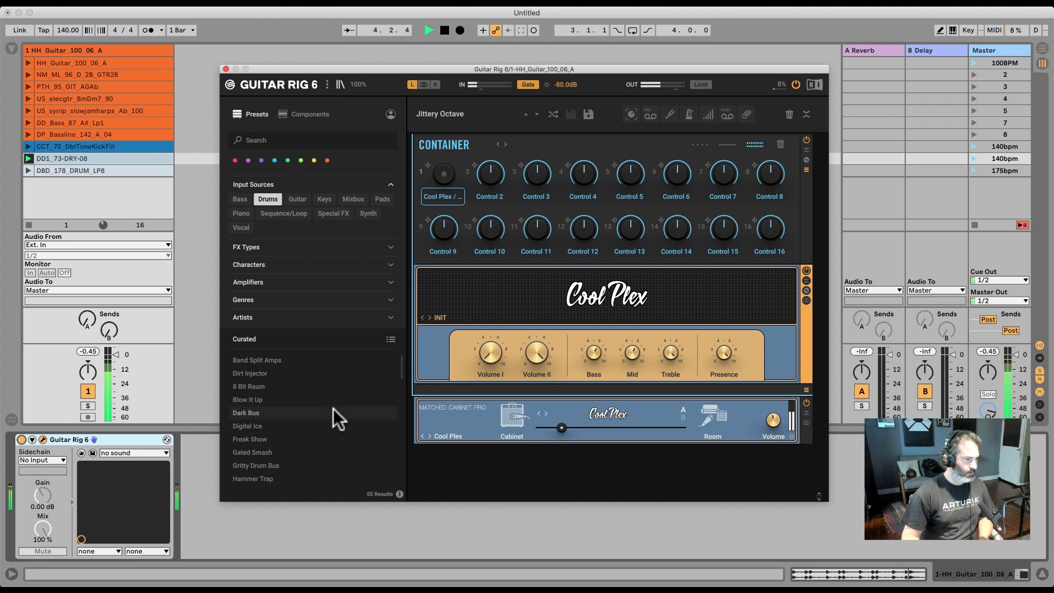
{"action": "scroll", "coordinate": [334, 409], "scroll_direction": "down", "scroll_amount": 5}
{"action": "left_click", "coordinate": [318, 380]}
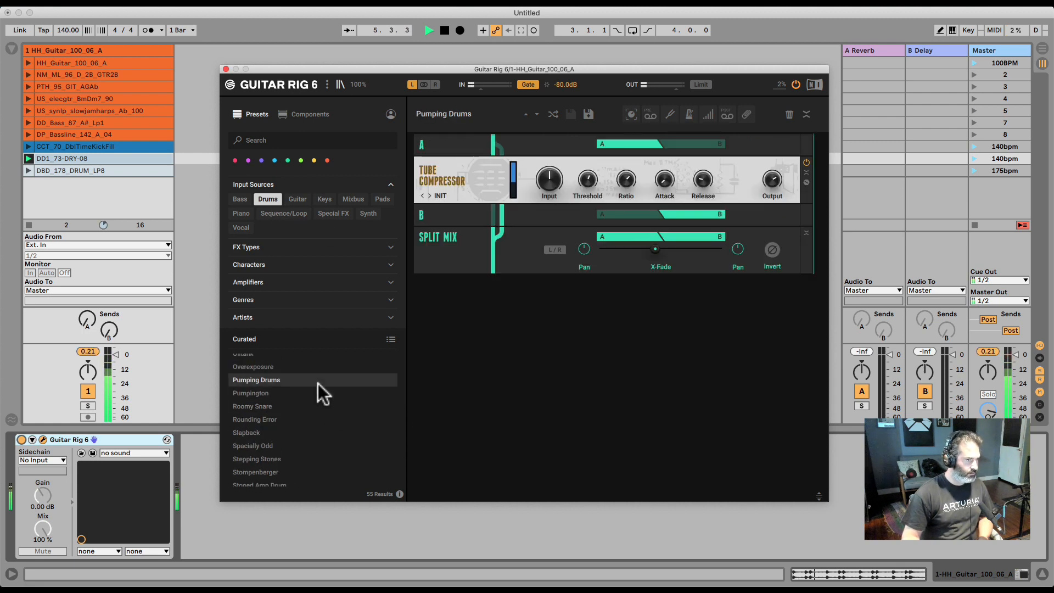
{"action": "left_click", "coordinate": [312, 390]}
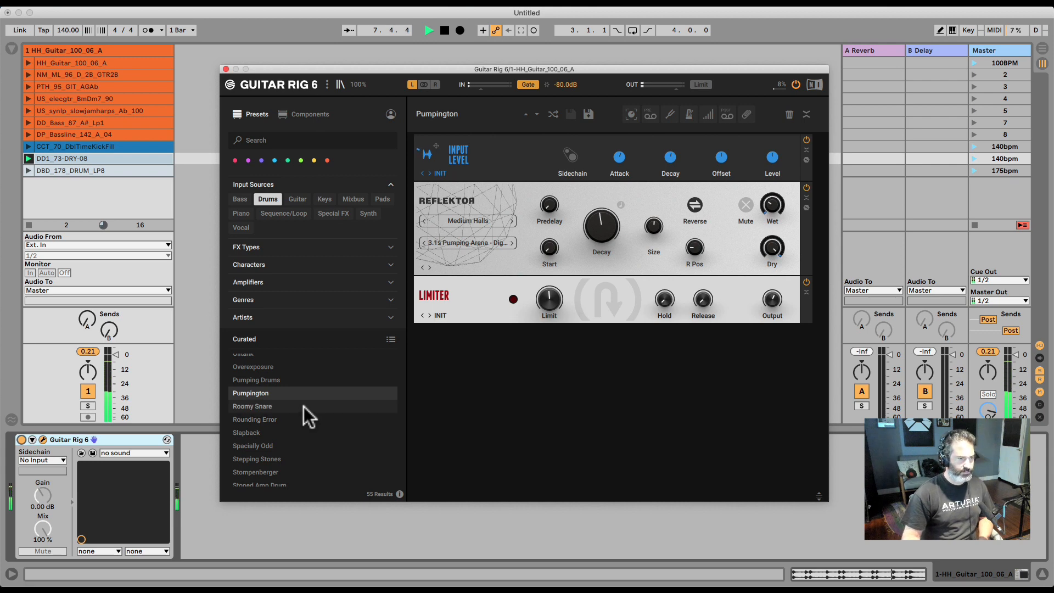
Audition the Roomy Snare, Slapback, Stepping Stones and Stoned Amp Drum presets on the loop
{"action": "left_click", "coordinate": [304, 406]}
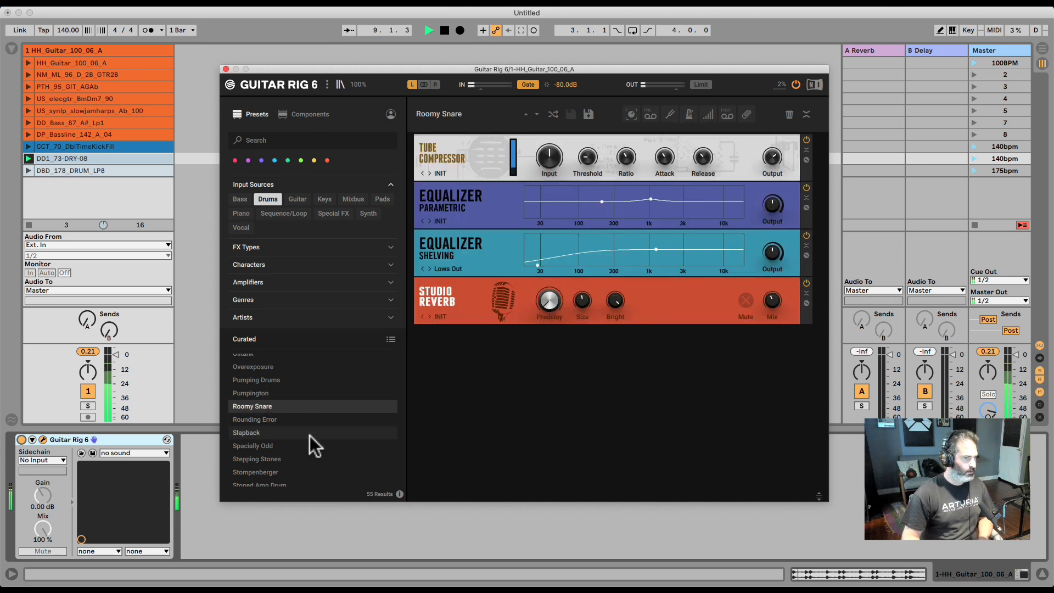
{"action": "left_click", "coordinate": [285, 434]}
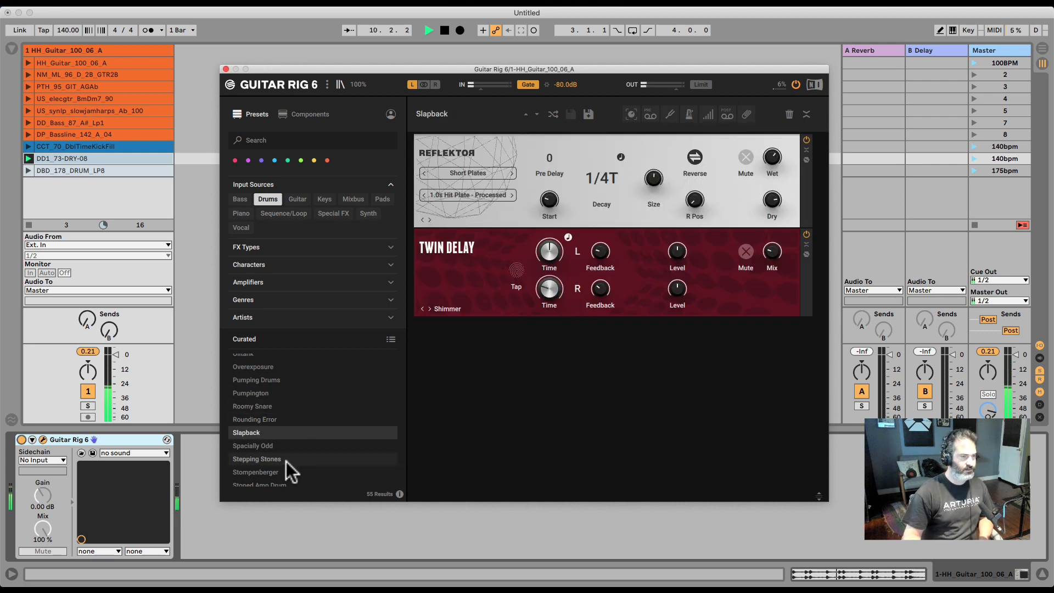
{"action": "left_click", "coordinate": [287, 460]}
{"action": "scroll", "coordinate": [316, 446], "scroll_direction": "down", "scroll_amount": 1}
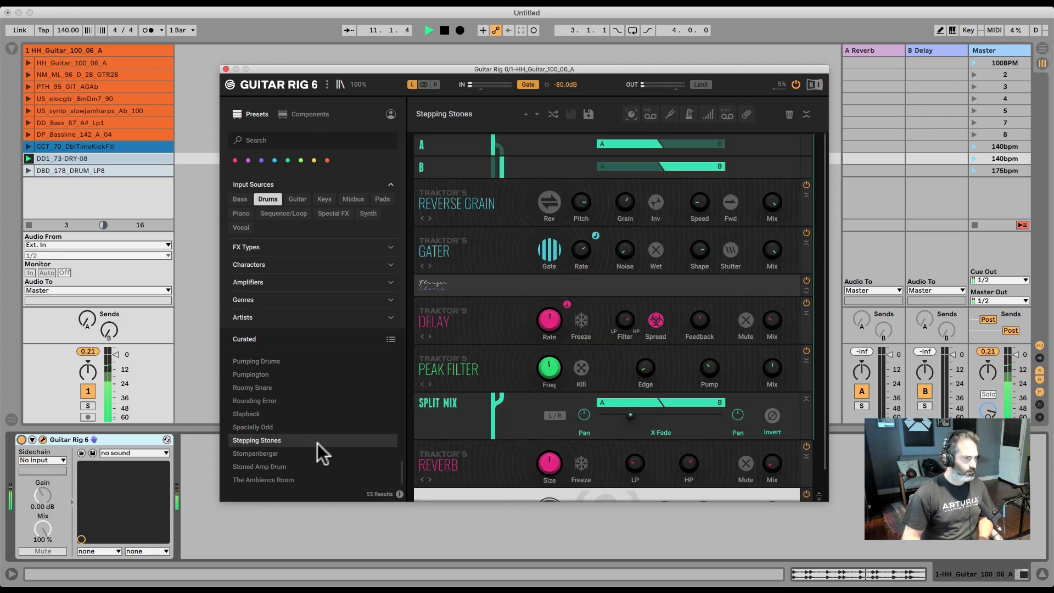
{"action": "left_click", "coordinate": [292, 464]}
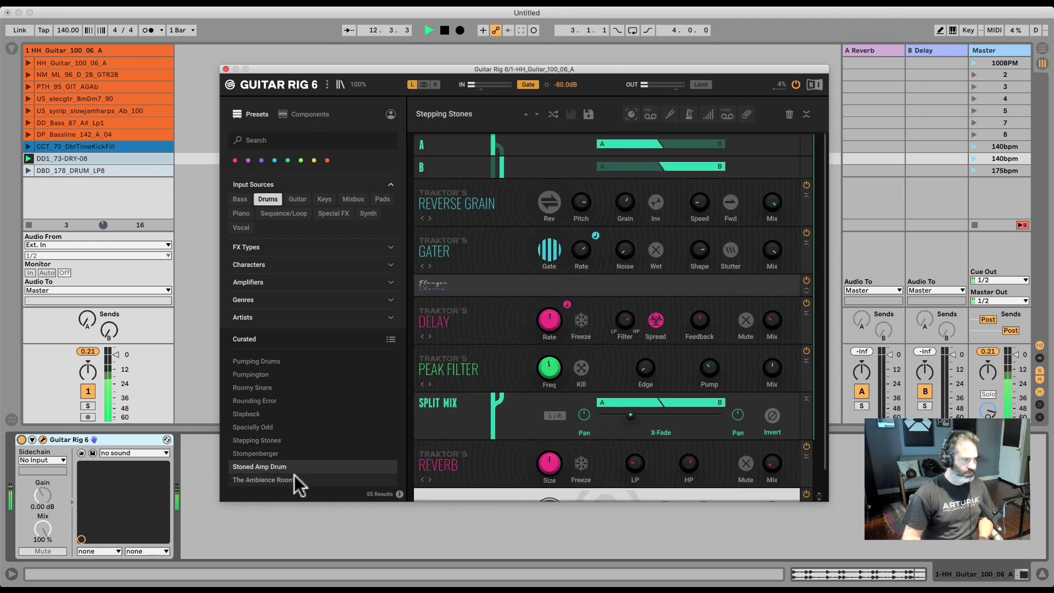
Load The Ambience Room preset and stop playback of the drum loop
{"action": "left_click", "coordinate": [294, 479]}
{"action": "scroll", "coordinate": [315, 414], "scroll_direction": "up", "scroll_amount": 10}
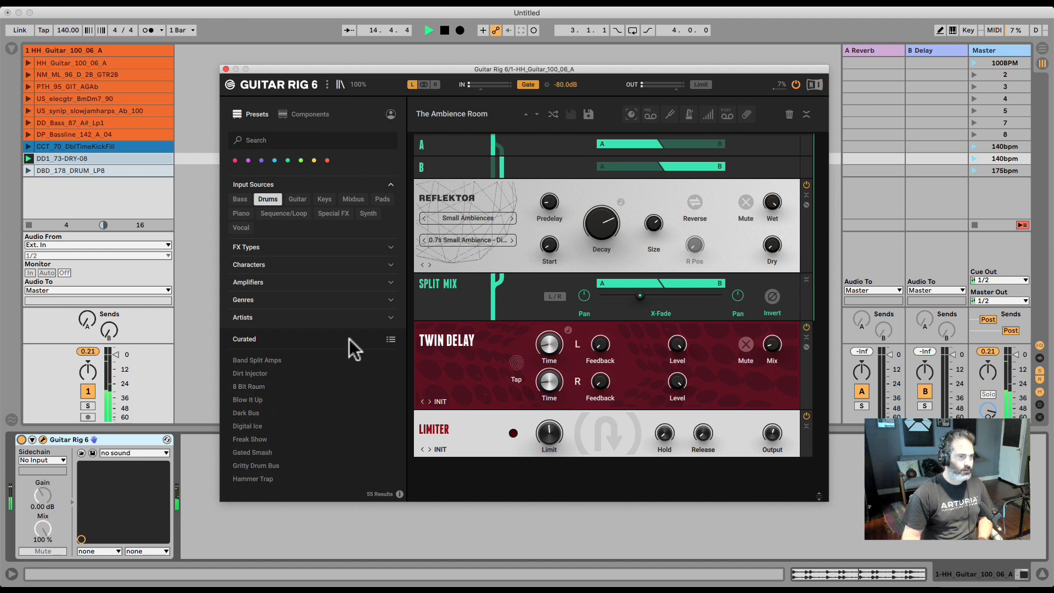
{"action": "left_click", "coordinate": [307, 523]}
{"action": "key", "text": "space"}
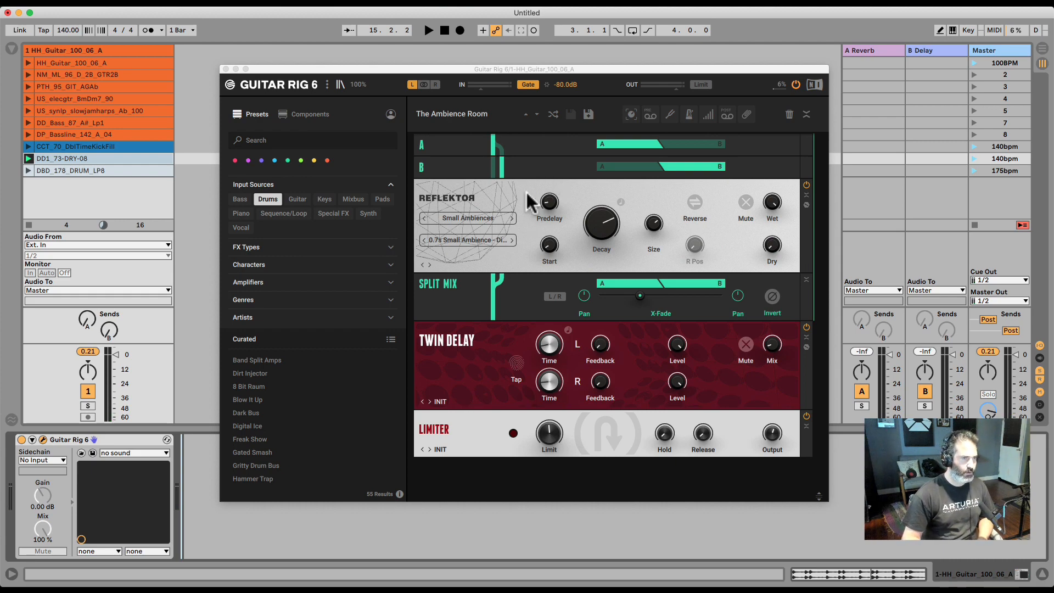
Toggle the Reflektor module's expanded view open and closed several times, leaving it expanded
{"action": "left_click_drag", "start_coordinate": [526, 214], "coordinate": [521, 189]}
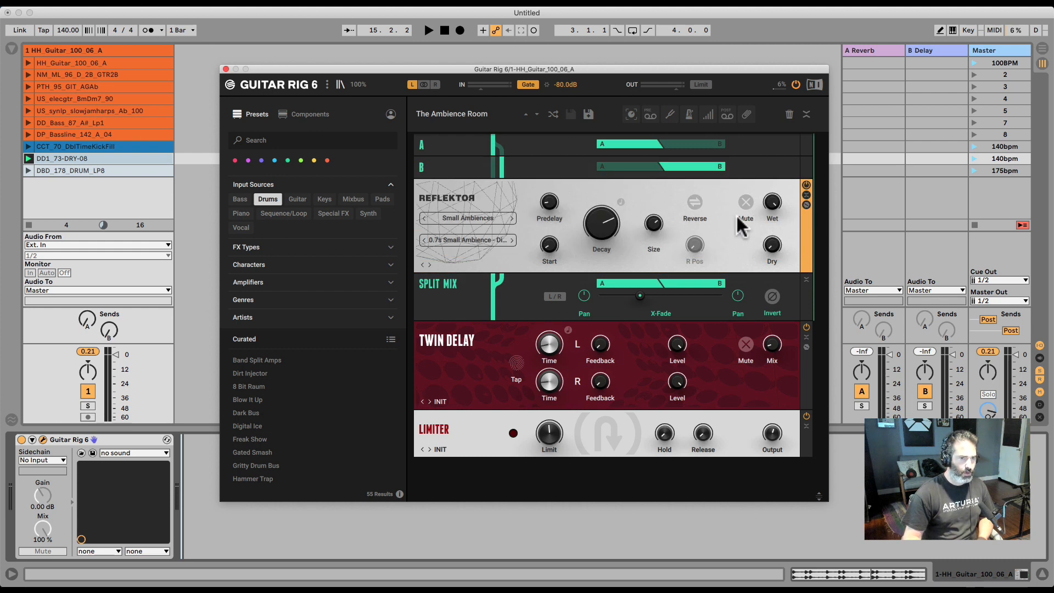
{"action": "left_click", "coordinate": [806, 206]}
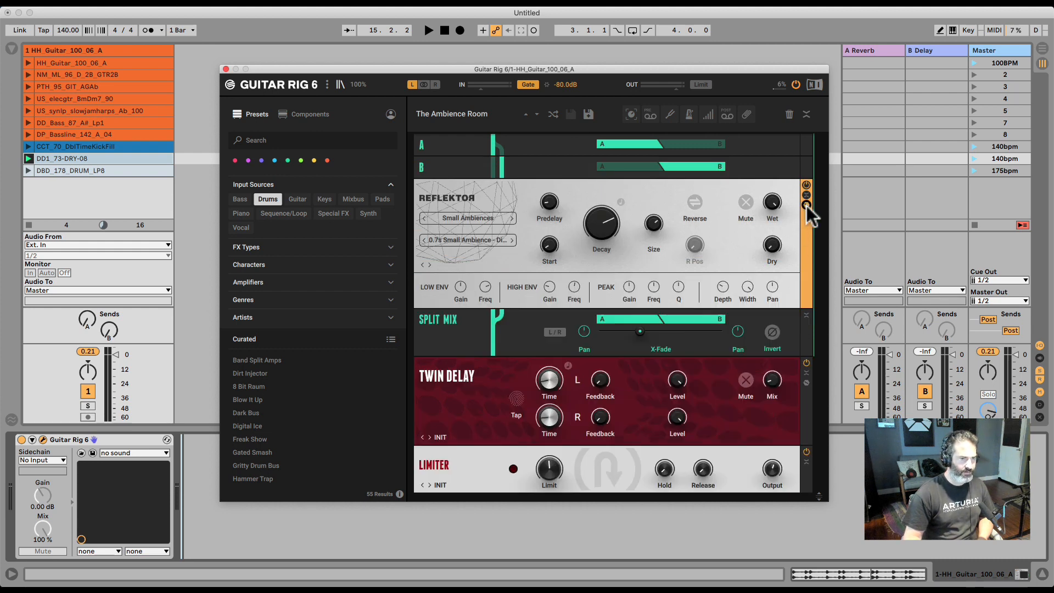
{"action": "left_click", "coordinate": [806, 205]}
{"action": "left_click", "coordinate": [806, 205]}
{"action": "left_click", "coordinate": [806, 206]}
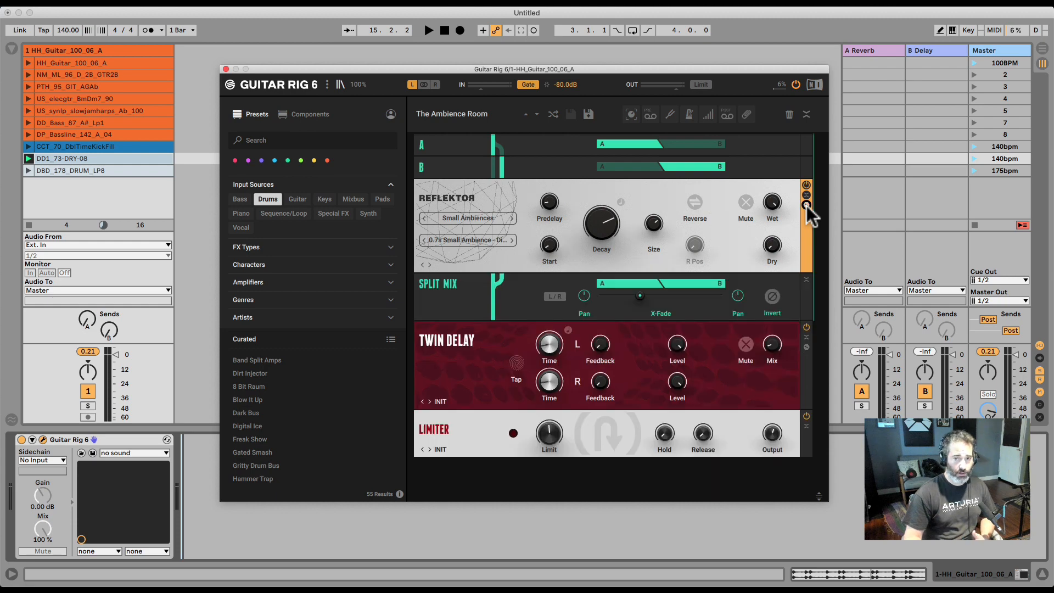
{"action": "left_click", "coordinate": [806, 205]}
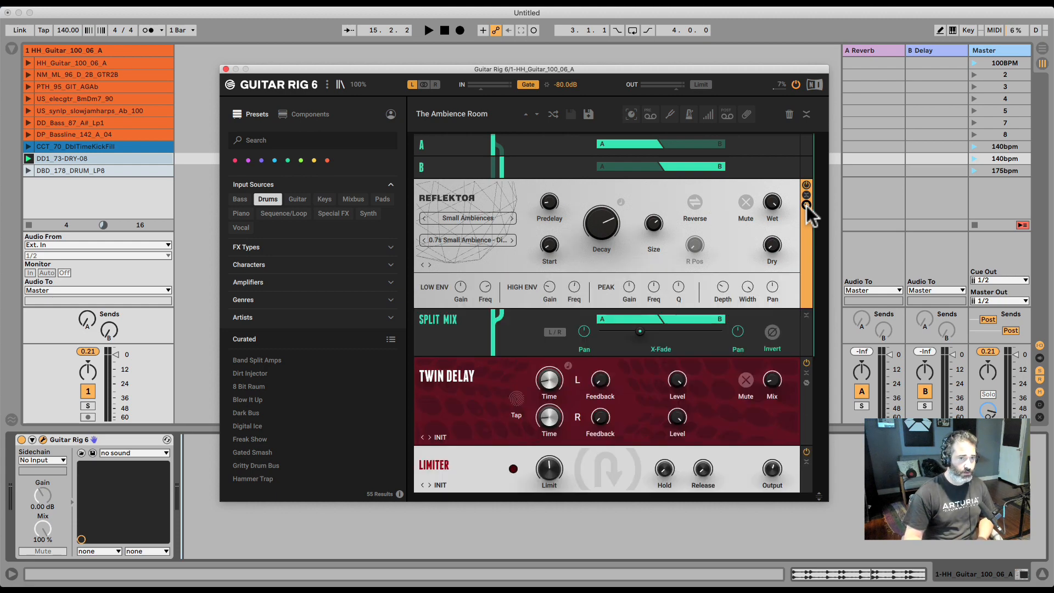
{"action": "left_click", "coordinate": [806, 205]}
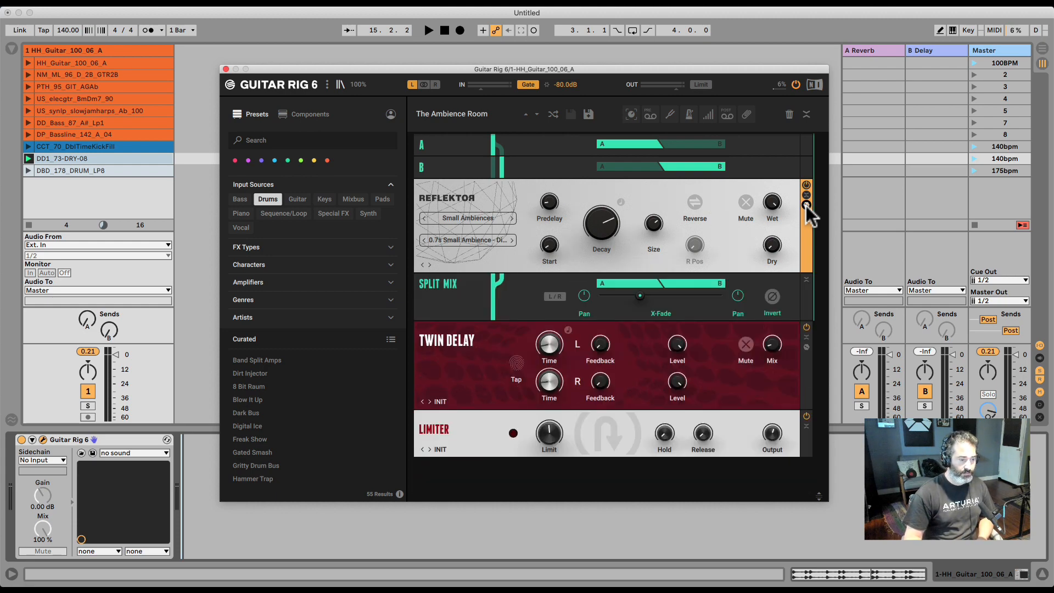
{"action": "left_click", "coordinate": [806, 205]}
Move the Guitar Rig 6 window up and enlarge it to show more presets
{"action": "left_click", "coordinate": [554, 61]}
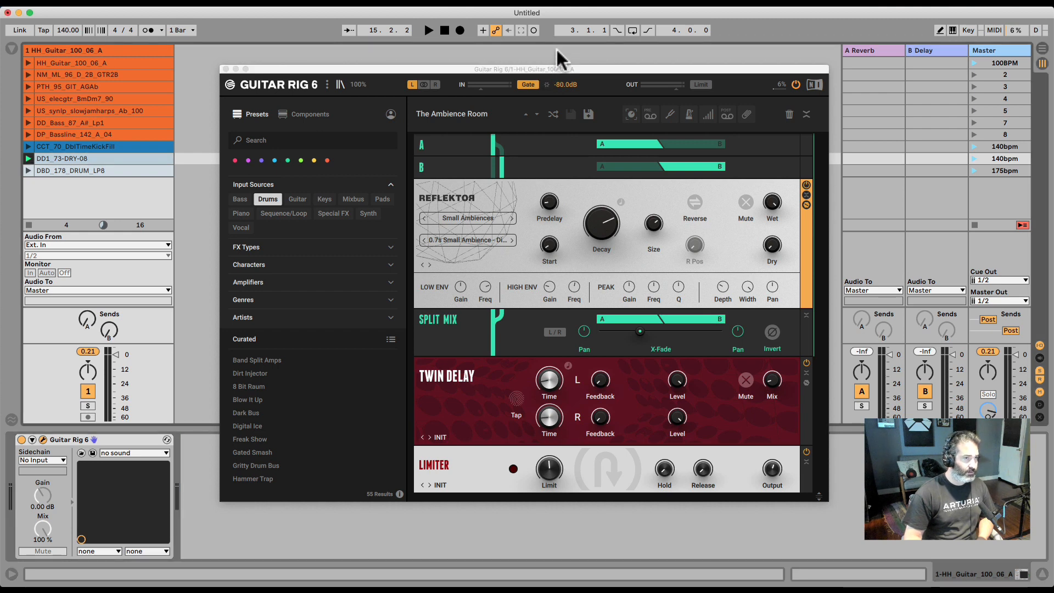
{"action": "left_click_drag", "start_coordinate": [560, 67], "coordinate": [564, 8]}
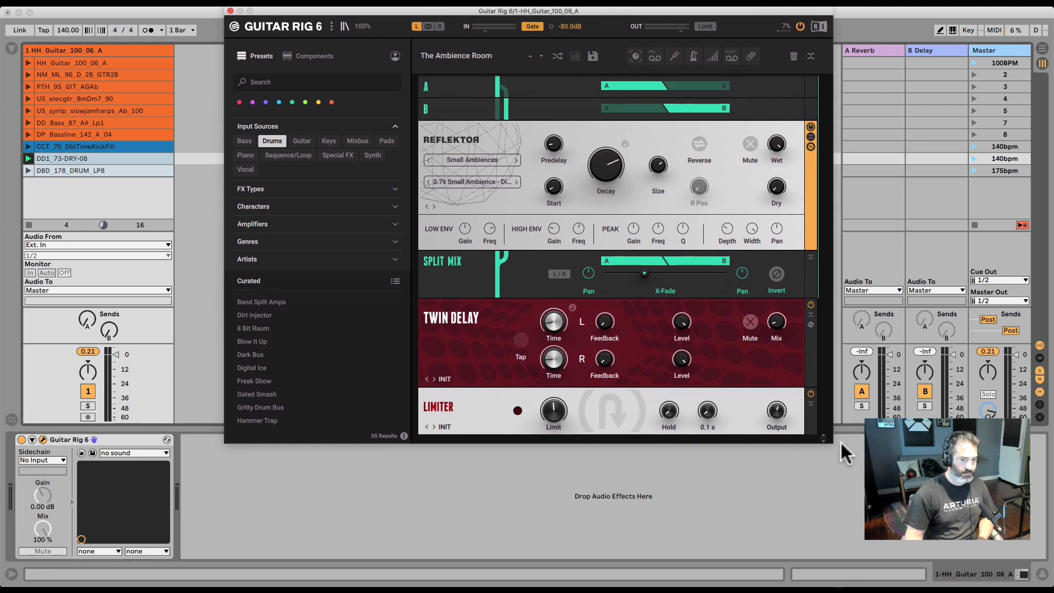
{"action": "left_click_drag", "start_coordinate": [824, 438], "coordinate": [826, 587]}
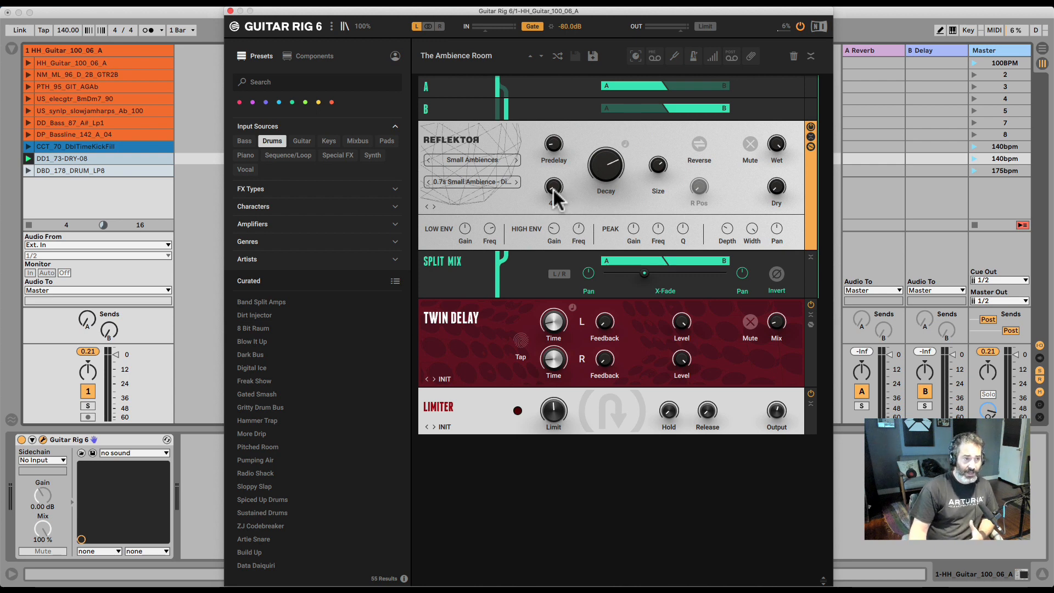
Switch to the Components browser and browse the Cabinets, Delay & Echo, Distortion, Modifier, Filters, Dynamics and Amplifiers categories
{"action": "left_click", "coordinate": [302, 56]}
{"action": "left_click", "coordinate": [297, 104]}
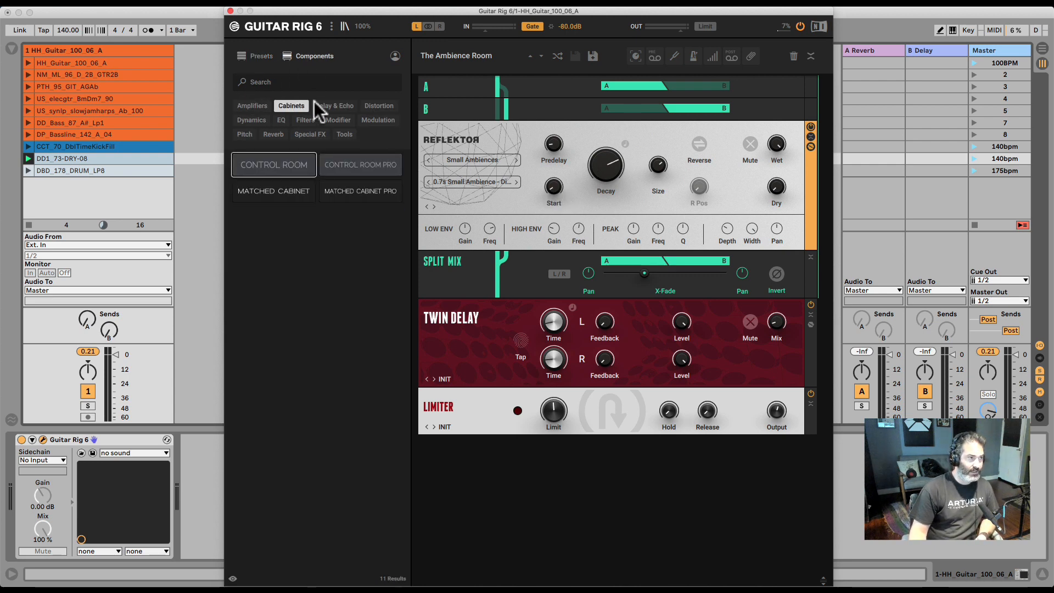
{"action": "left_click", "coordinate": [336, 105]}
{"action": "left_click", "coordinate": [378, 106]}
{"action": "left_click", "coordinate": [331, 116]}
{"action": "left_click", "coordinate": [305, 119]}
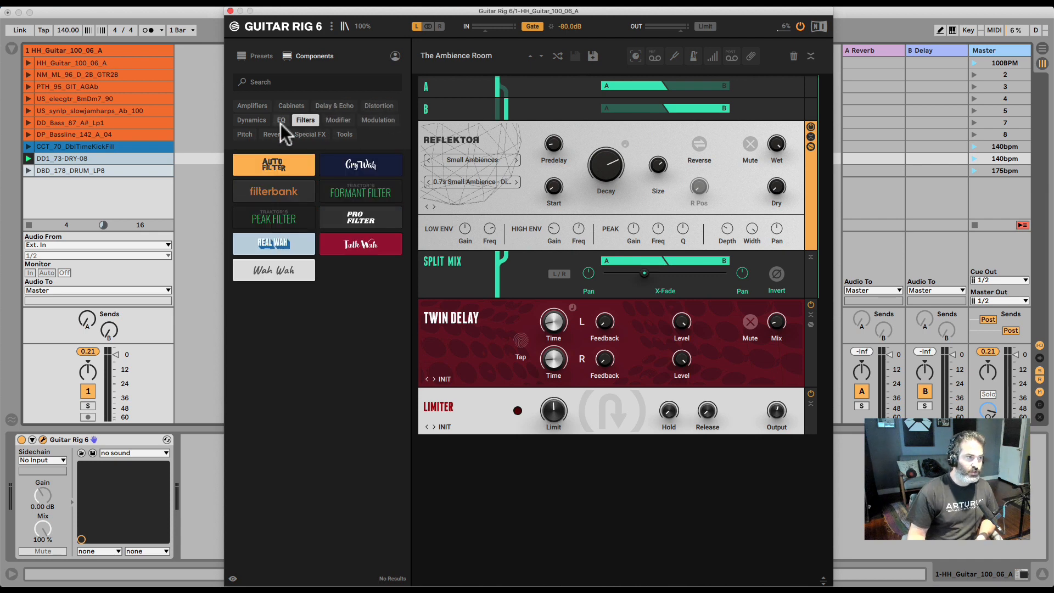
{"action": "left_click", "coordinate": [263, 120]}
{"action": "left_click", "coordinate": [259, 104]}
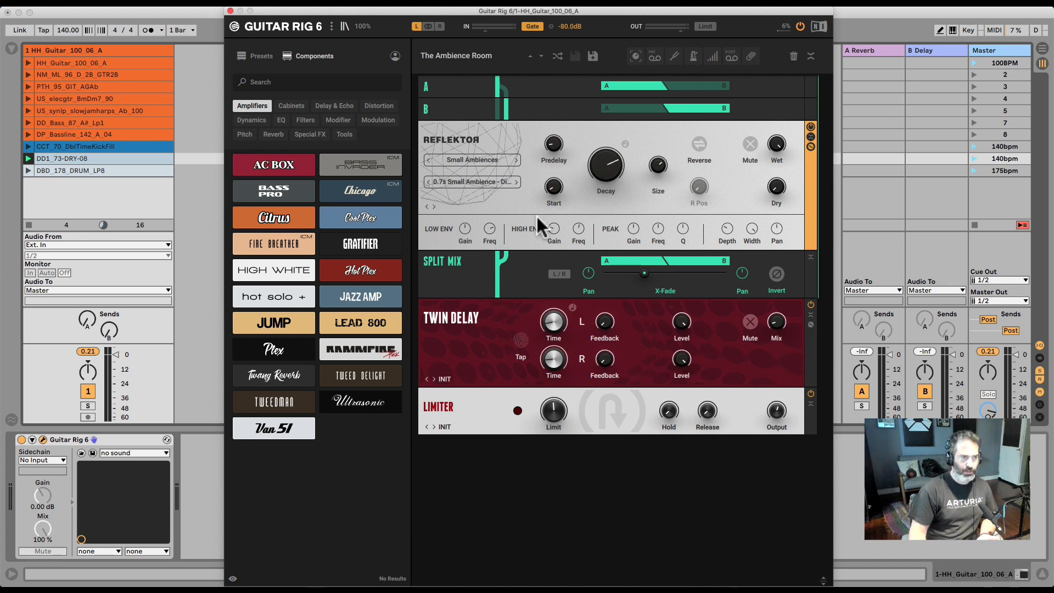
Browse the Tools, Reverb and Pitch component categories
{"action": "left_click", "coordinate": [344, 135]}
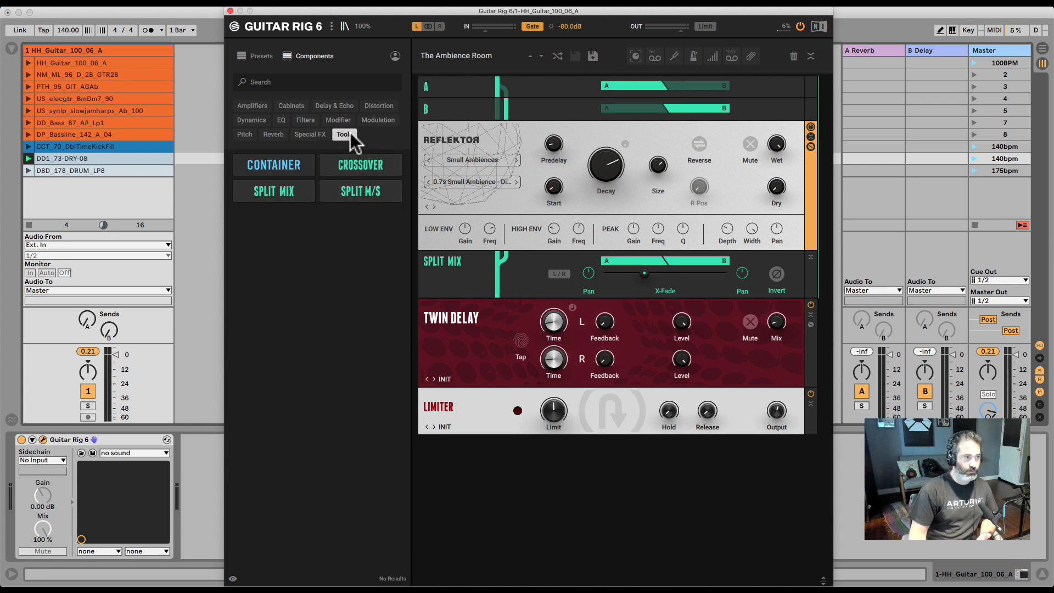
{"action": "left_click", "coordinate": [346, 135]}
{"action": "left_click", "coordinate": [275, 134]}
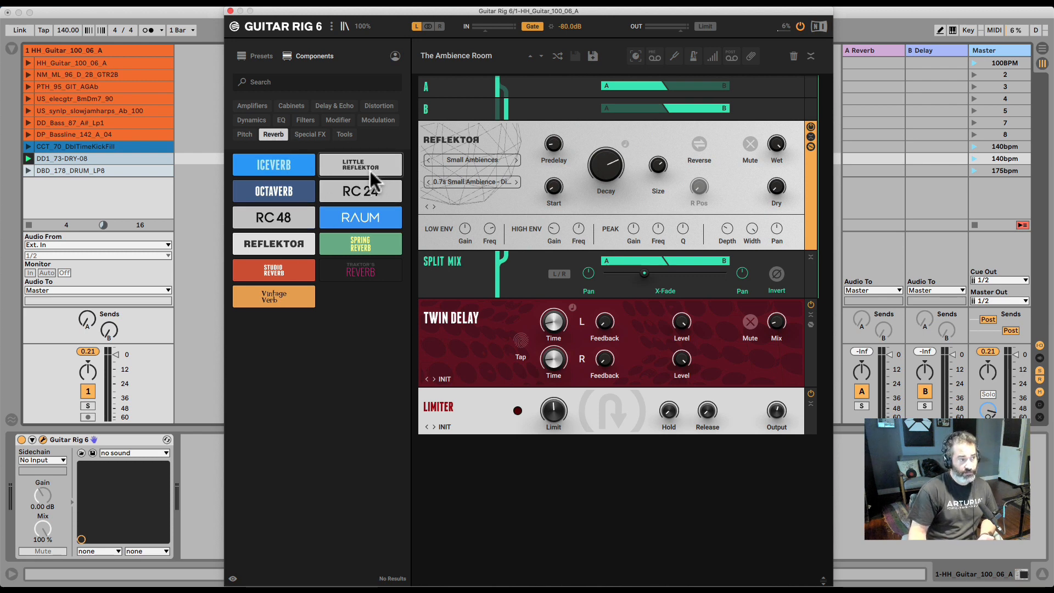
{"action": "left_click", "coordinate": [243, 132]}
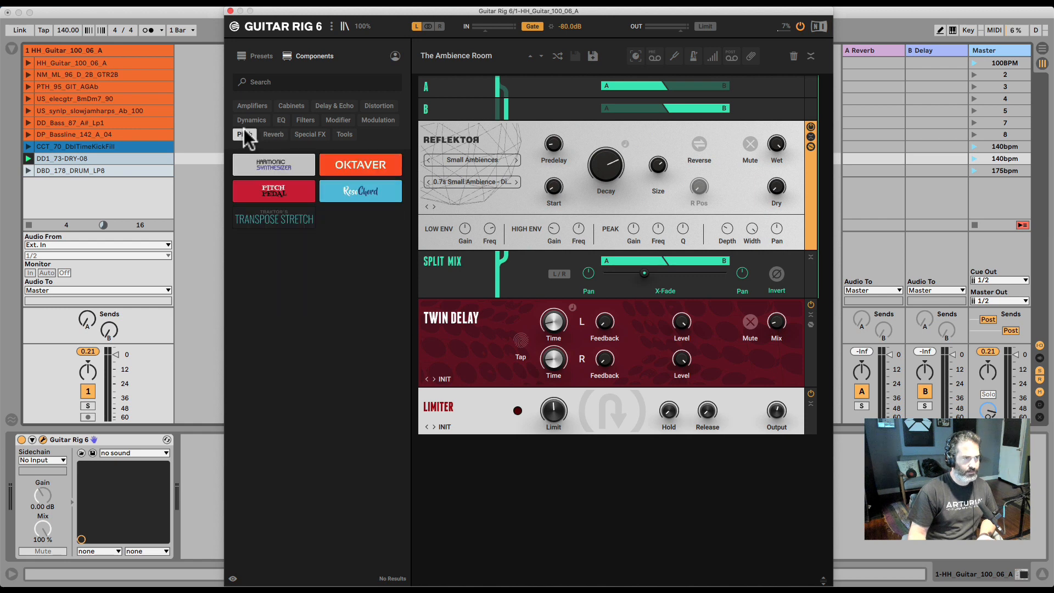